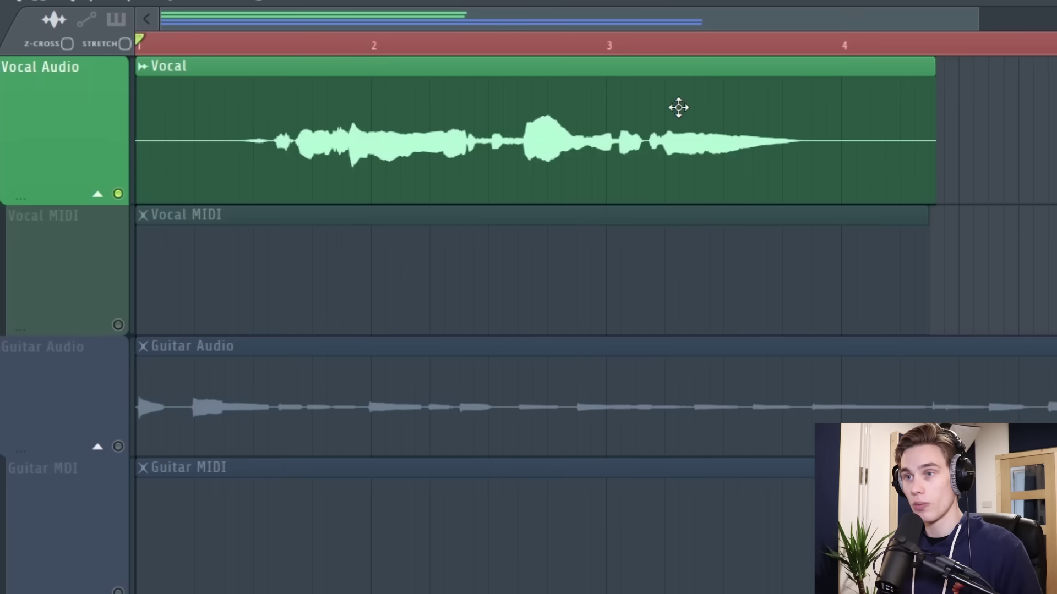
- Unmute the Vocal MIDI track and bring up the Vocal audio clip's actions
click(118, 325)
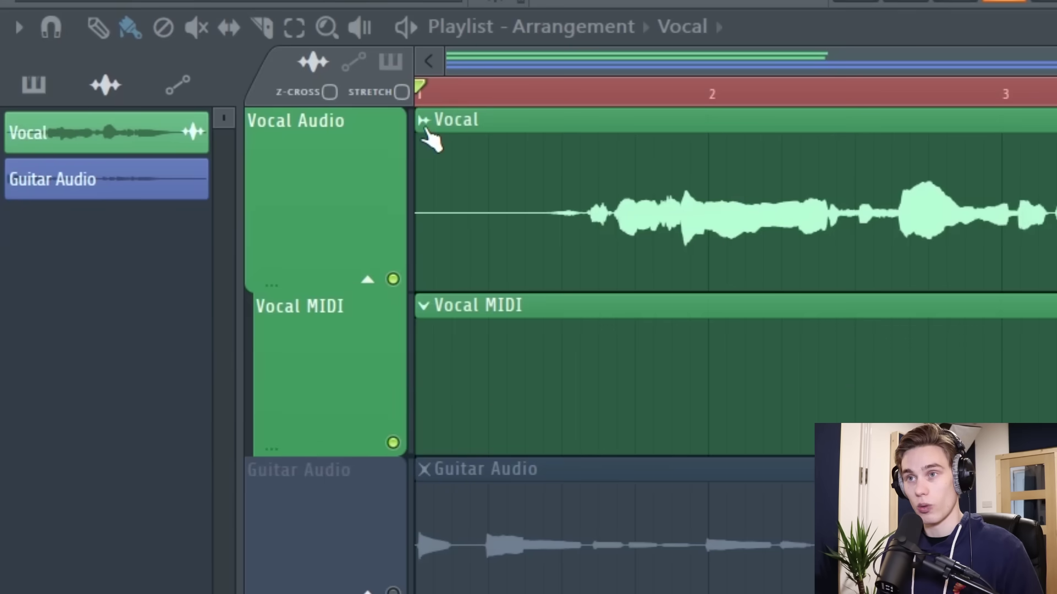
click(424, 121)
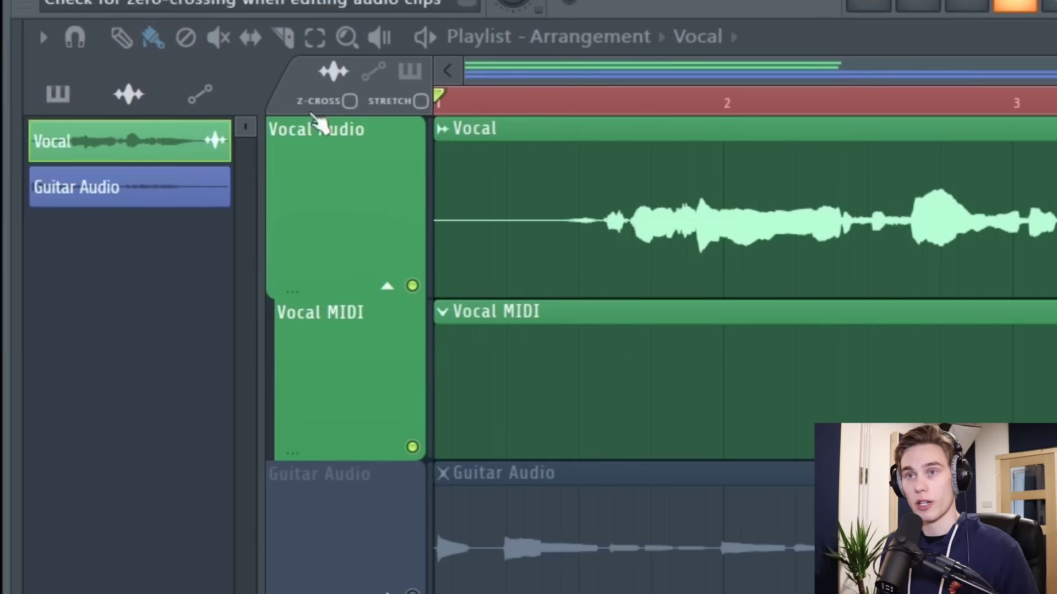
- Open the Vocal audio clip in Edison with Edit sample from the picker's audio clips list
click(32, 86)
click(128, 93)
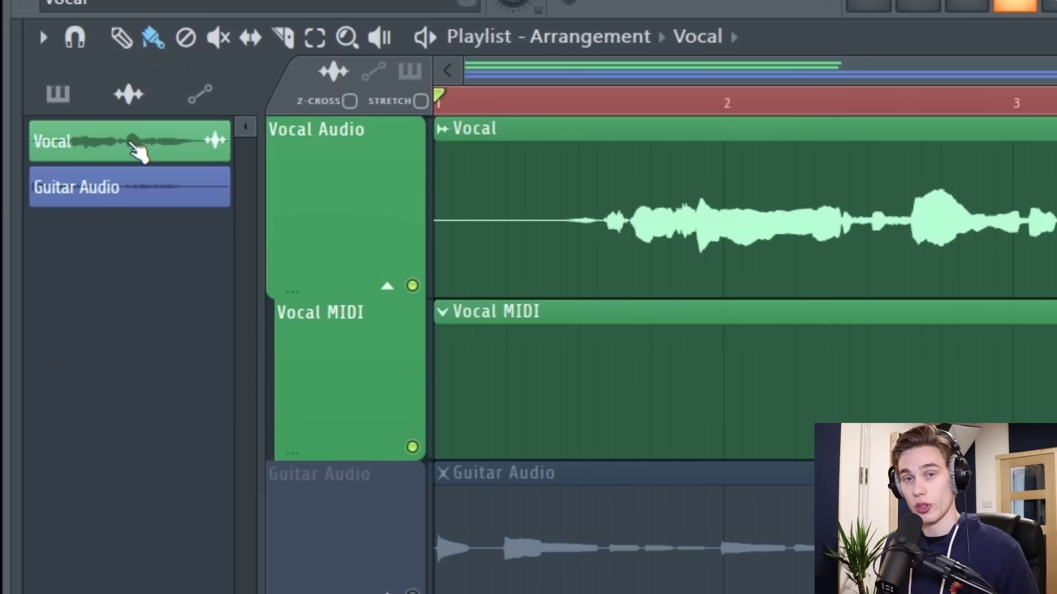
right_click(132, 149)
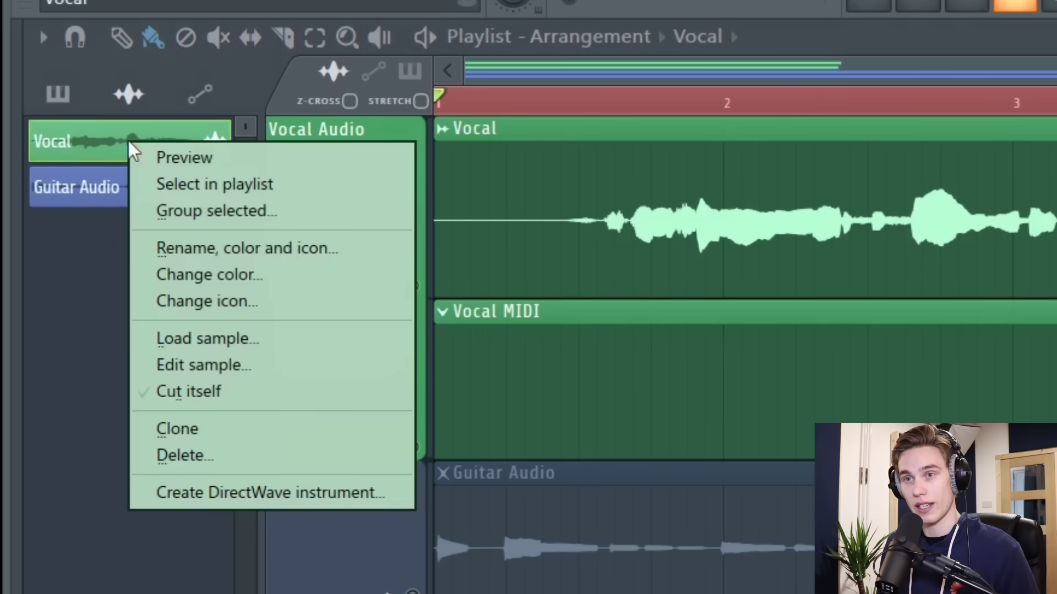
click(259, 366)
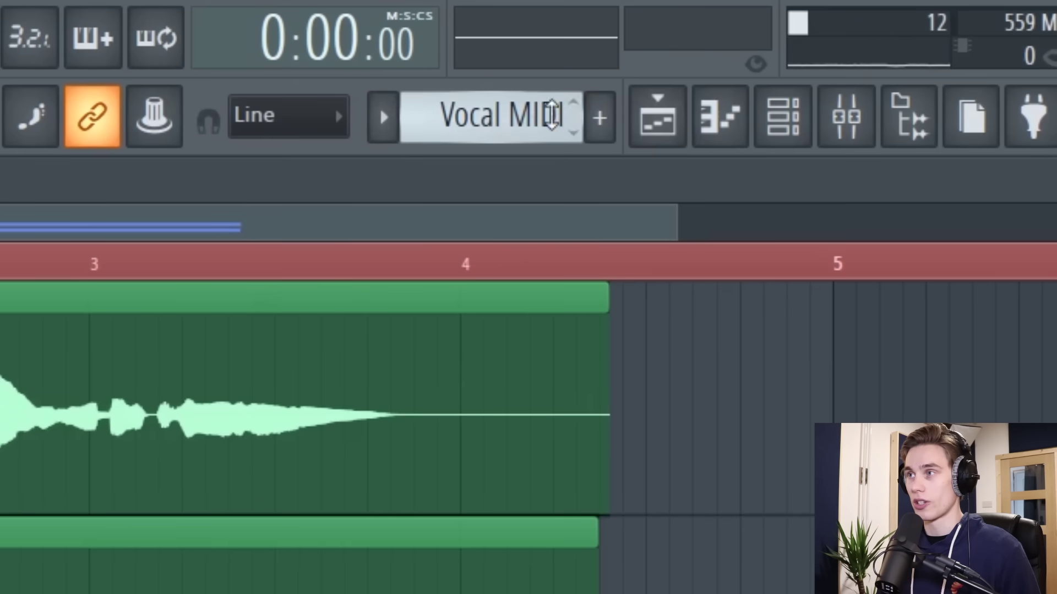
click(533, 123)
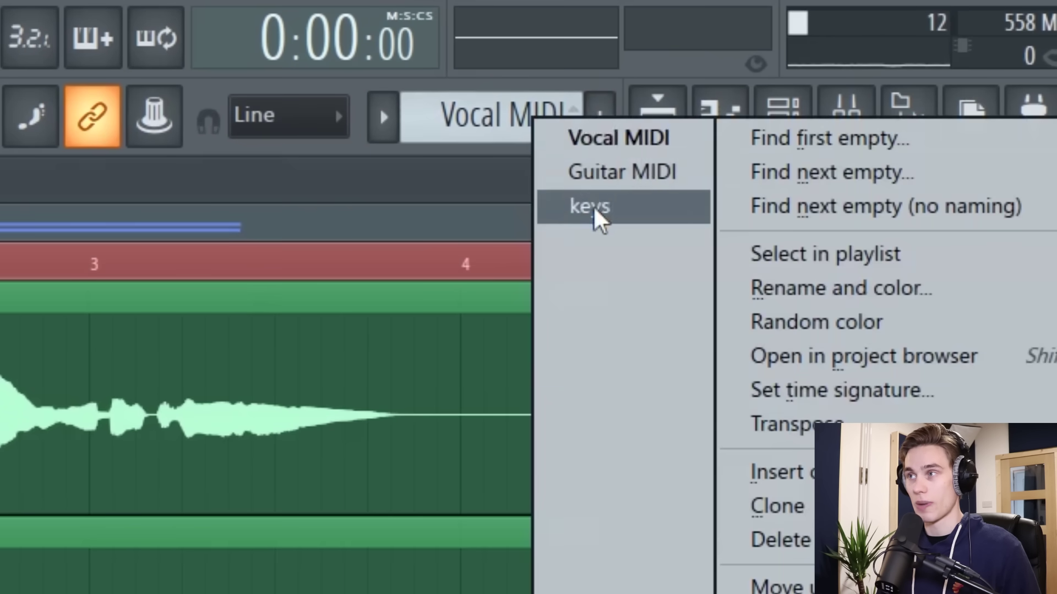
- Make Vocal MIDI the current pattern, select Vocal Synth, and check then close its Serum window
click(605, 147)
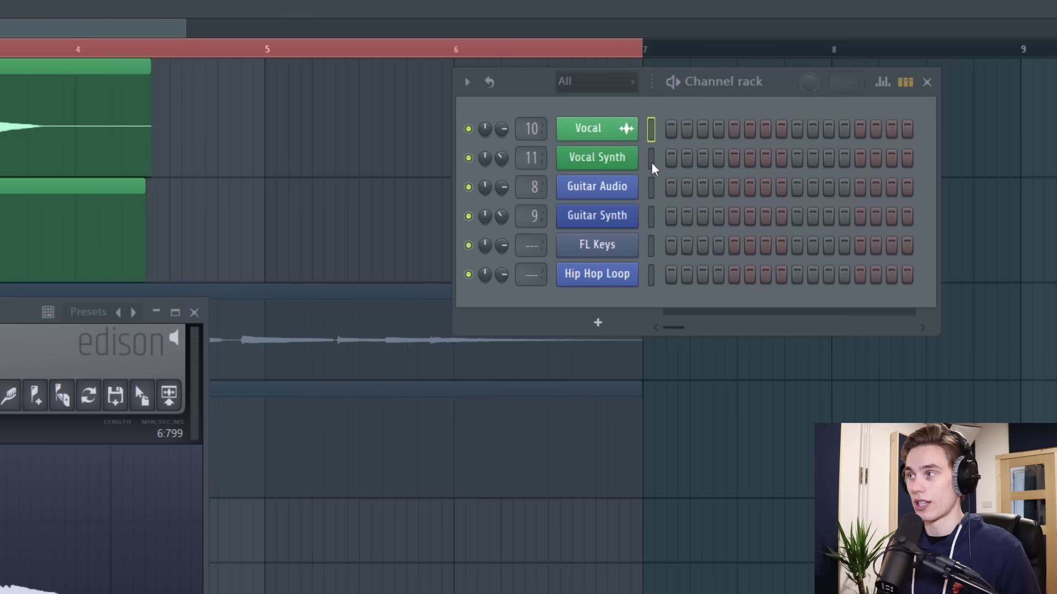
click(651, 163)
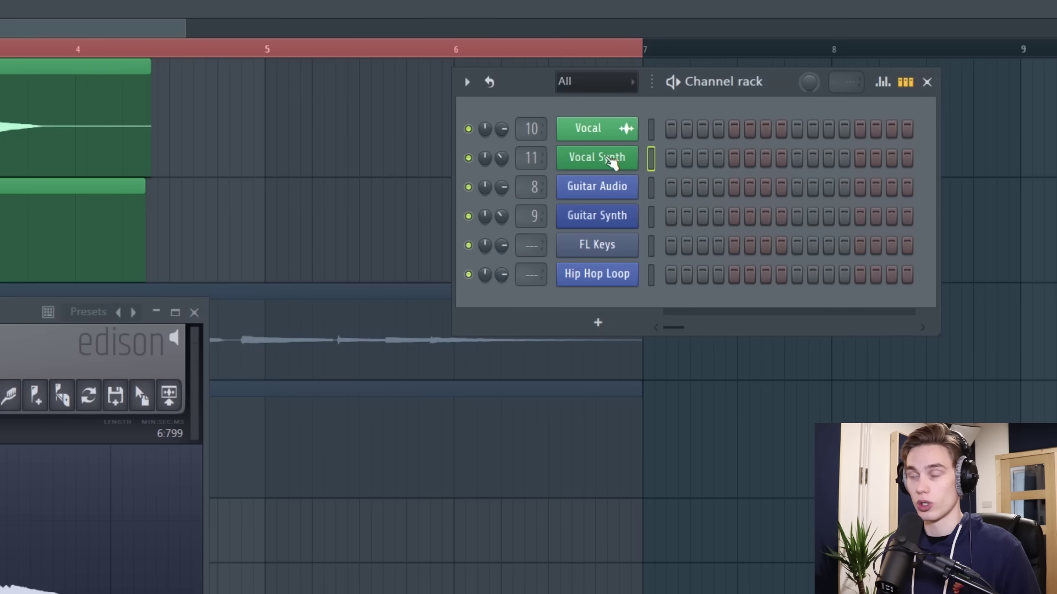
click(612, 161)
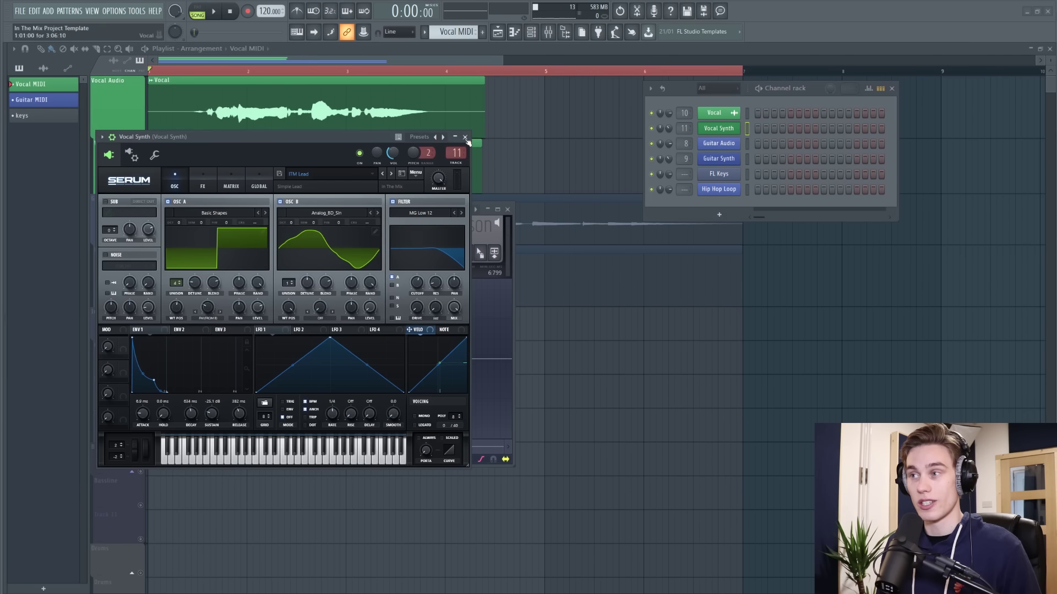
click(464, 136)
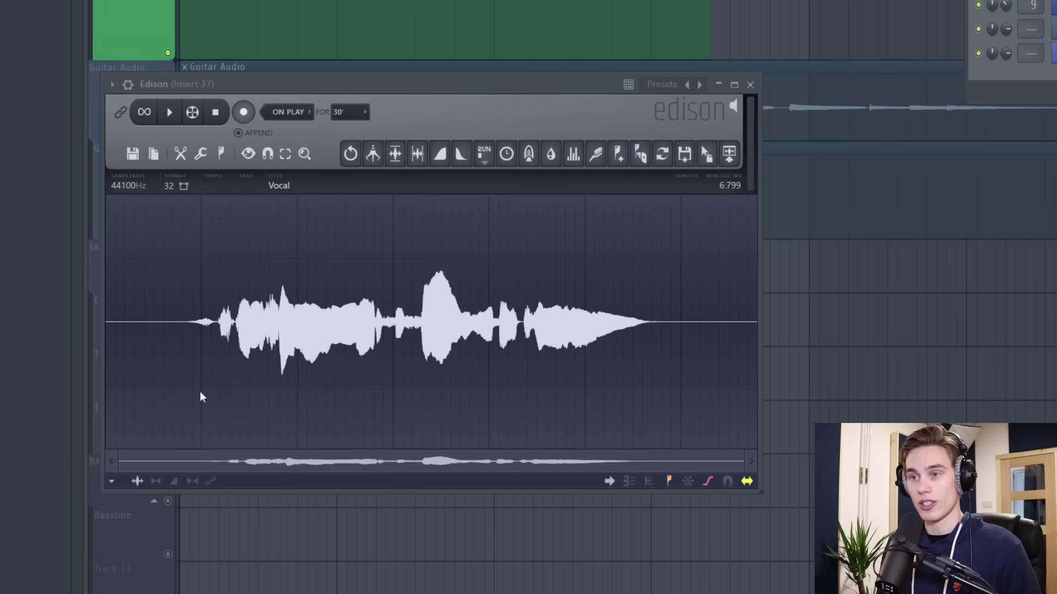
- Run Edison's Tools > Convert to score and dump to piano roll on the vocal sample
click(202, 155)
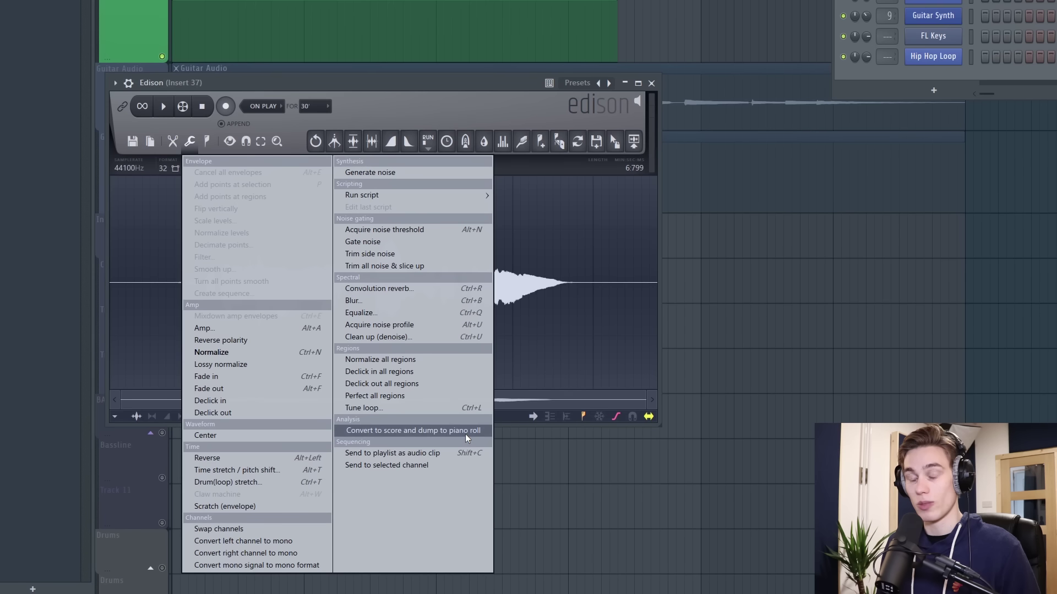
right_click(497, 208)
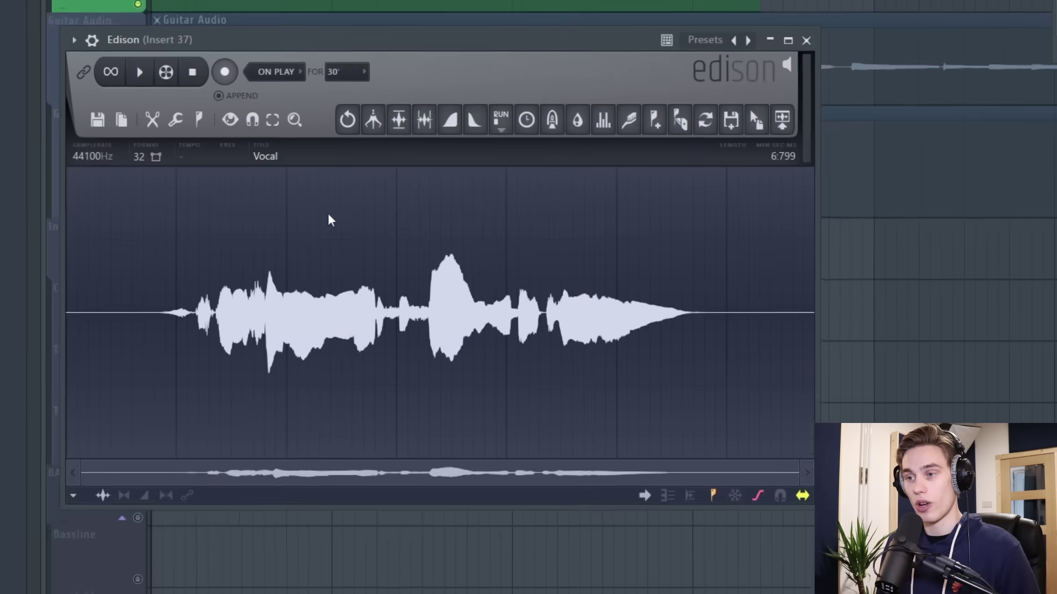
right_click(305, 214)
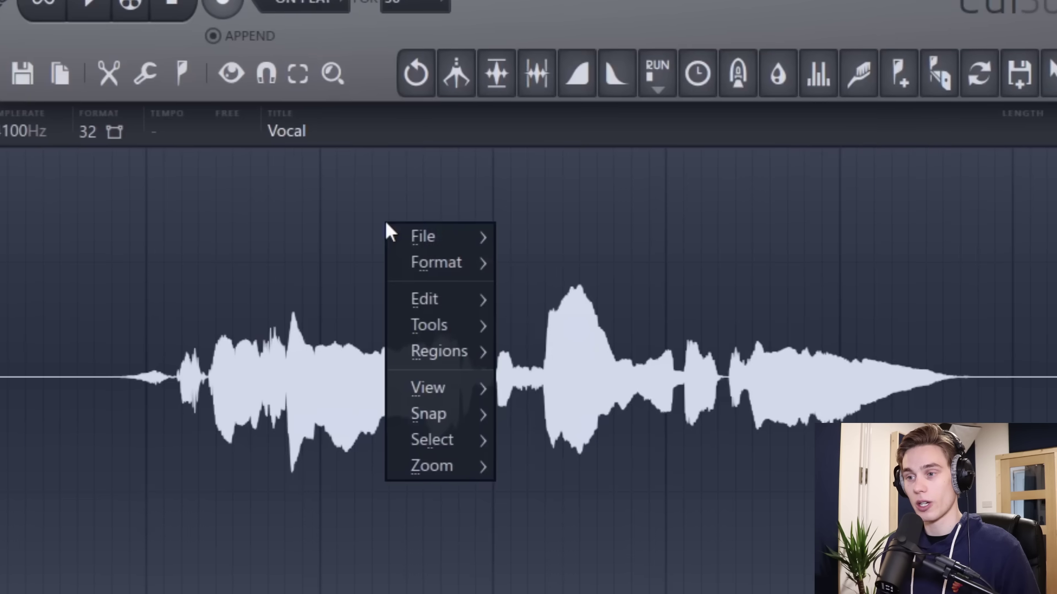
mouse_move(323, 261)
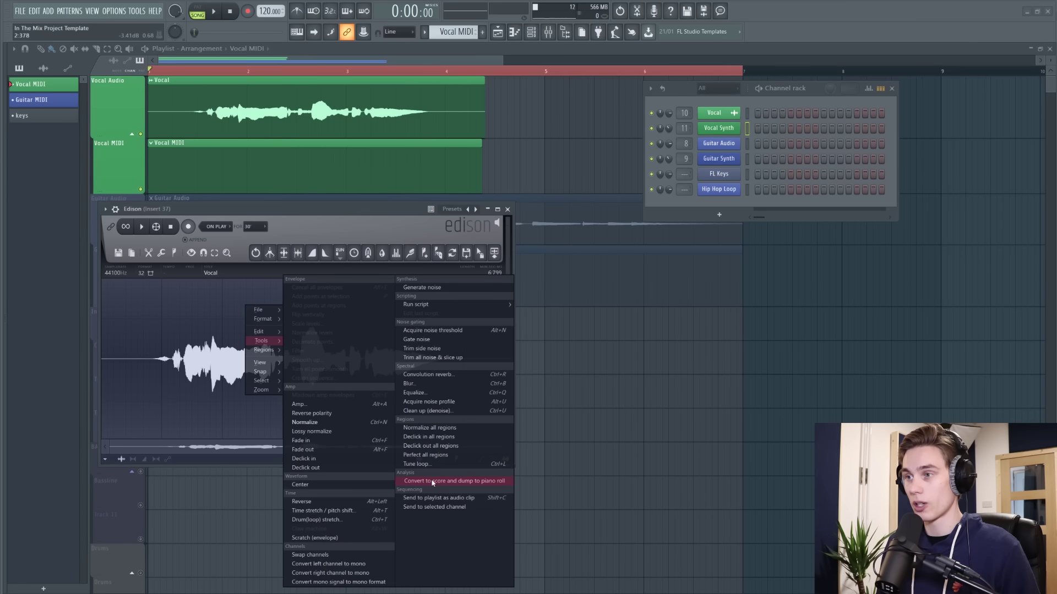
click(433, 483)
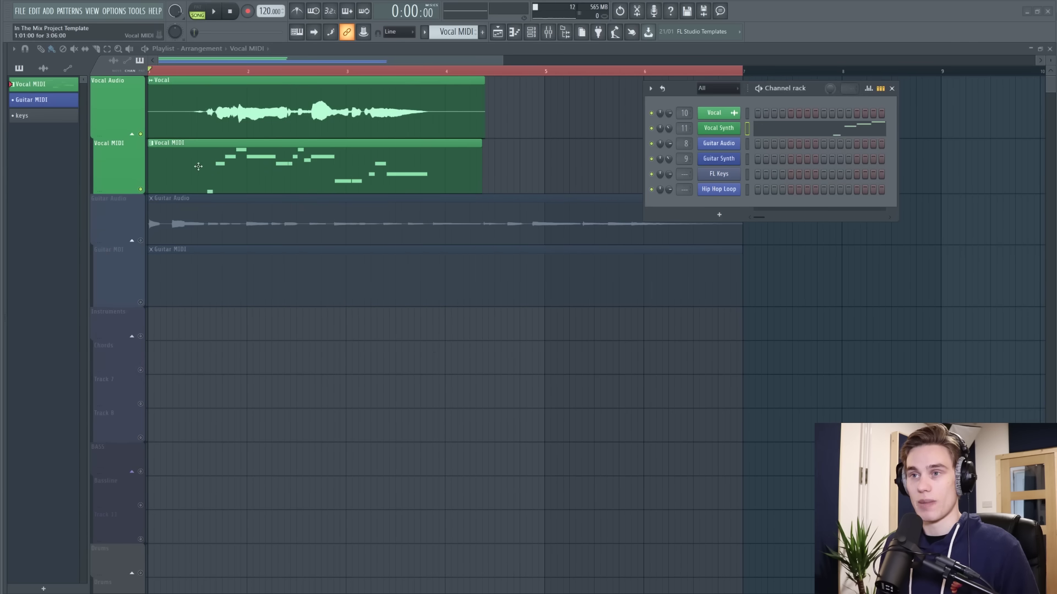
- Mute Vocal MIDI and play the vocal audio from around bar 1.5
right_click(141, 134)
click(198, 71)
key(space)
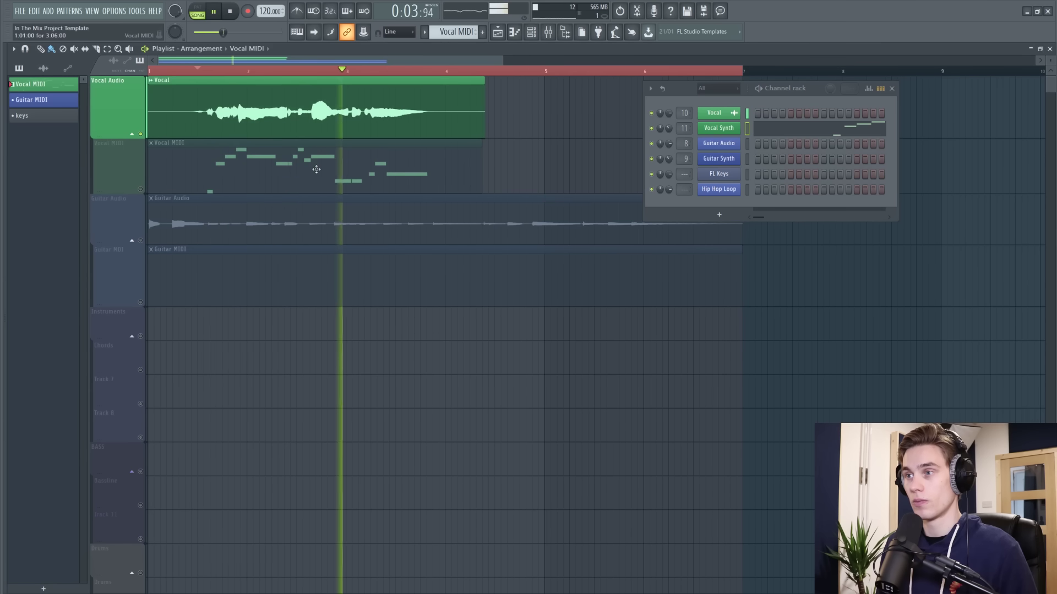
key(space)
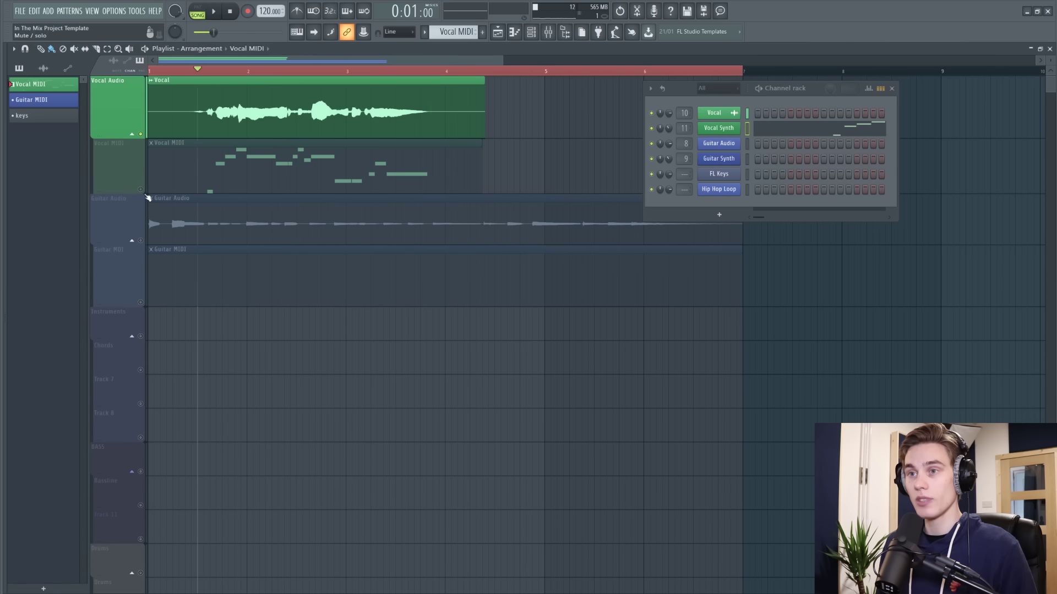
- Switch to the Vocal MIDI notes, play them back, and open them in the piano roll
click(168, 186)
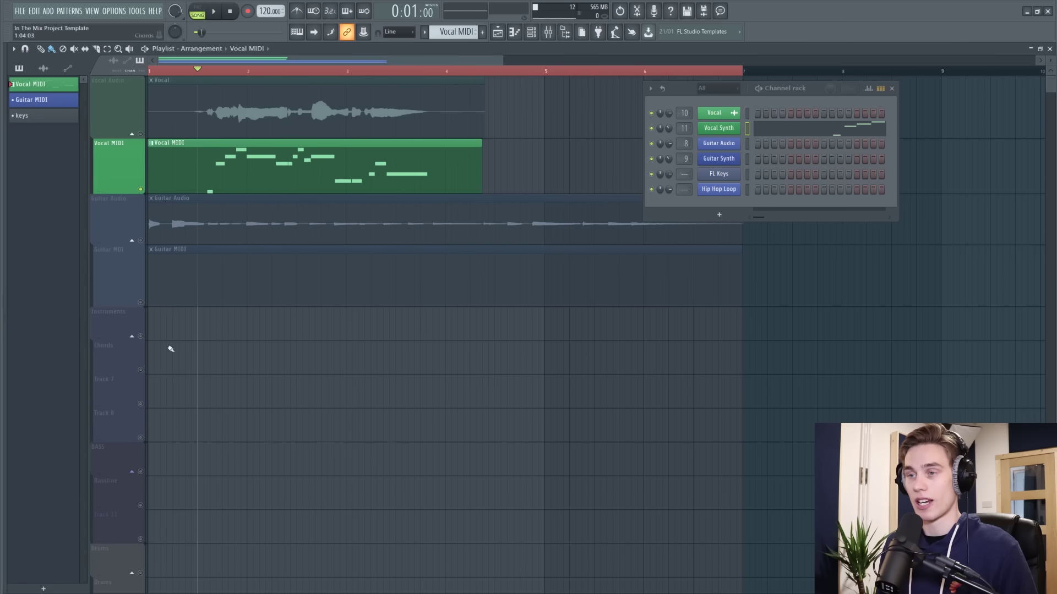
key(space)
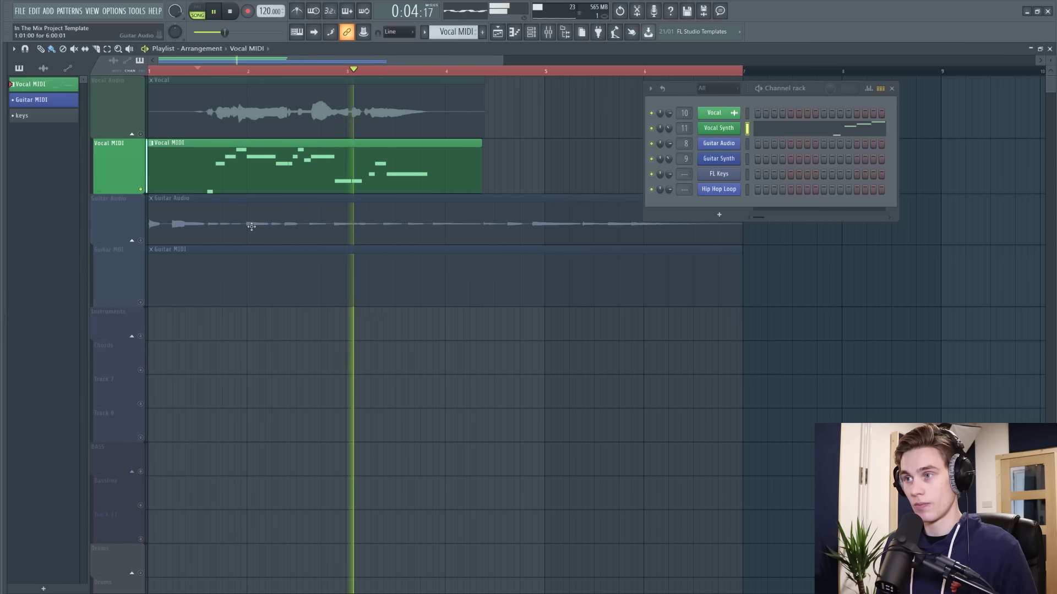
key(space)
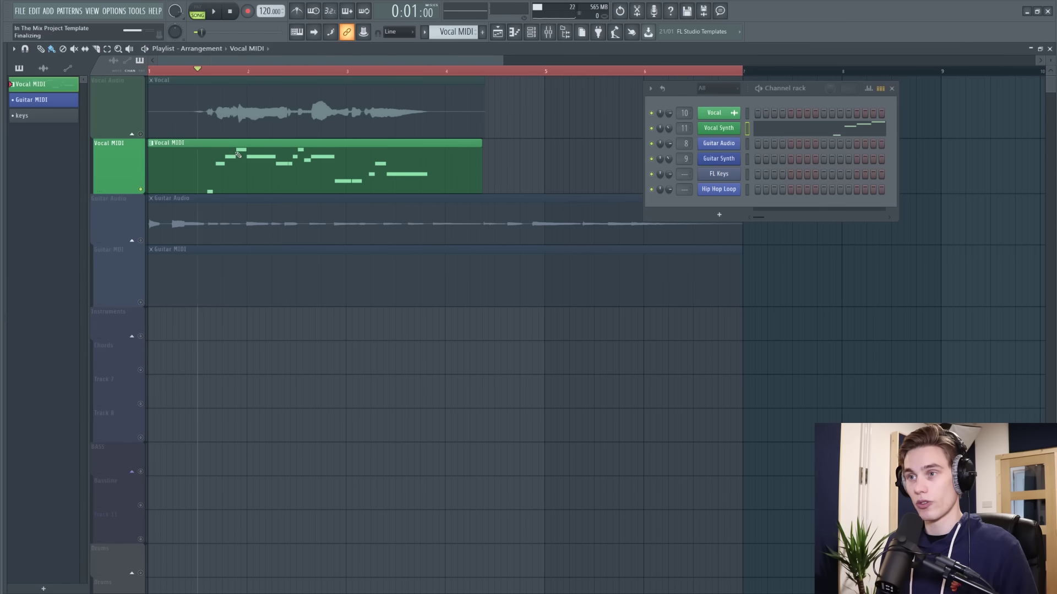
double_click(235, 152)
- Select all the Vocal MIDI notes and raise them one octave
scroll(160, 371, down, 3)
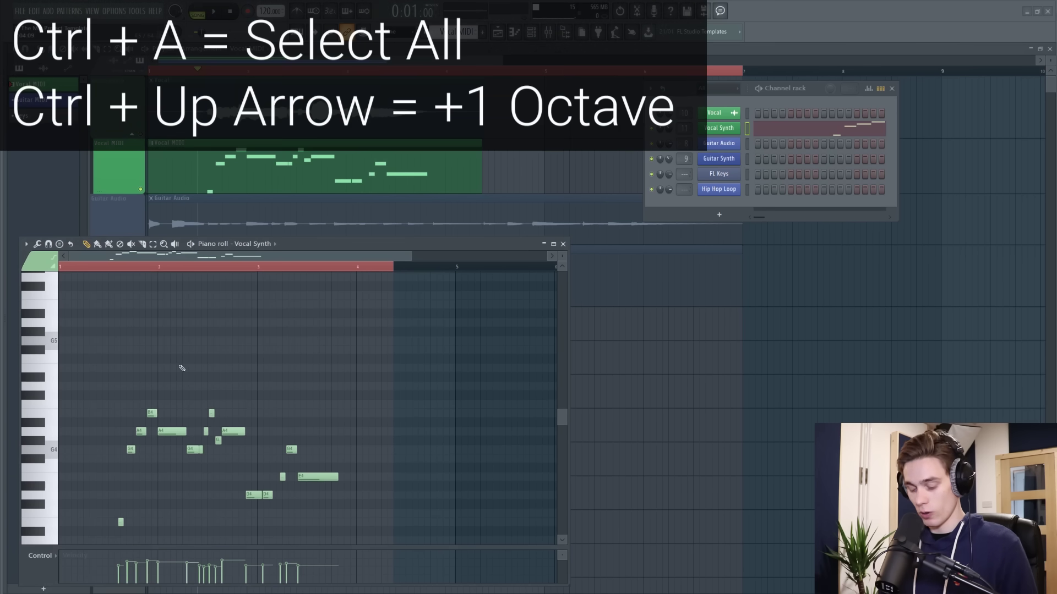
key(ctrl+a)
key(ctrl+Up)
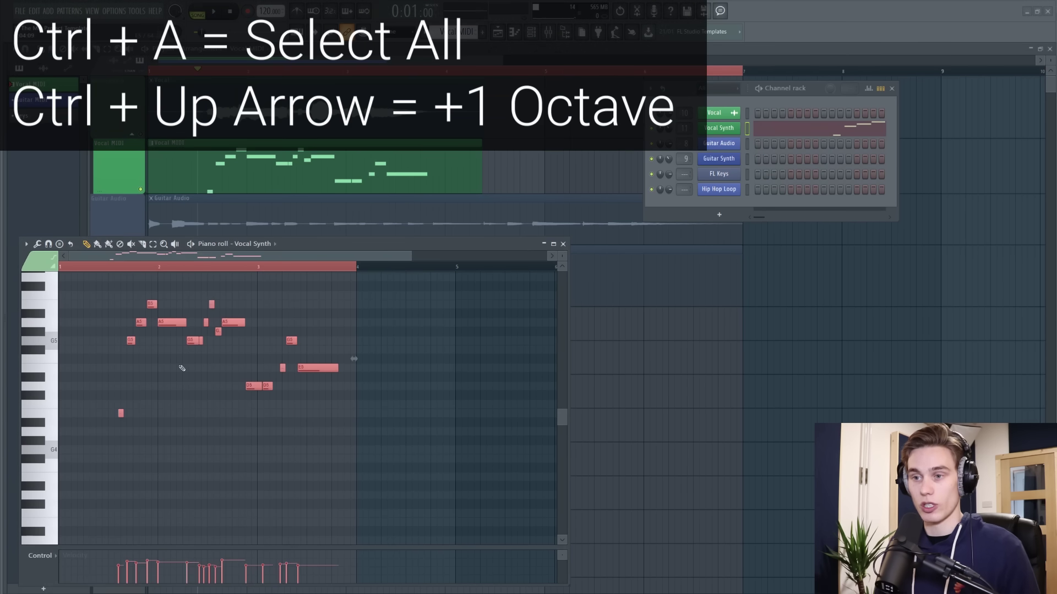
scroll(125, 270, up, 3)
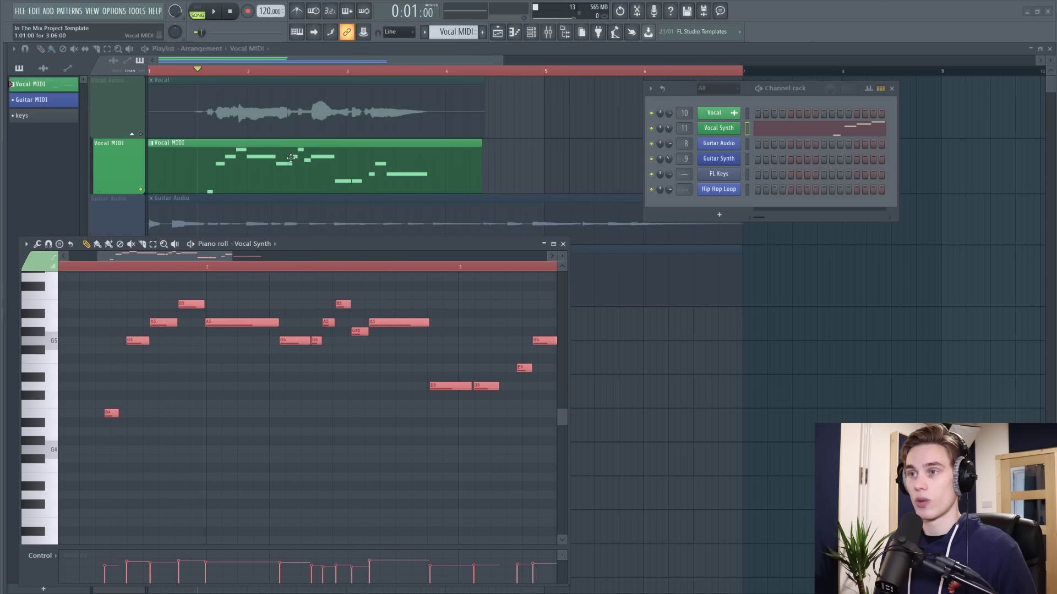
- Lay the Vocal MIDI clip over the vocal waveform and delete the stray G5 note
drag(274, 154, 321, 110)
scroll(321, 109, up, 4)
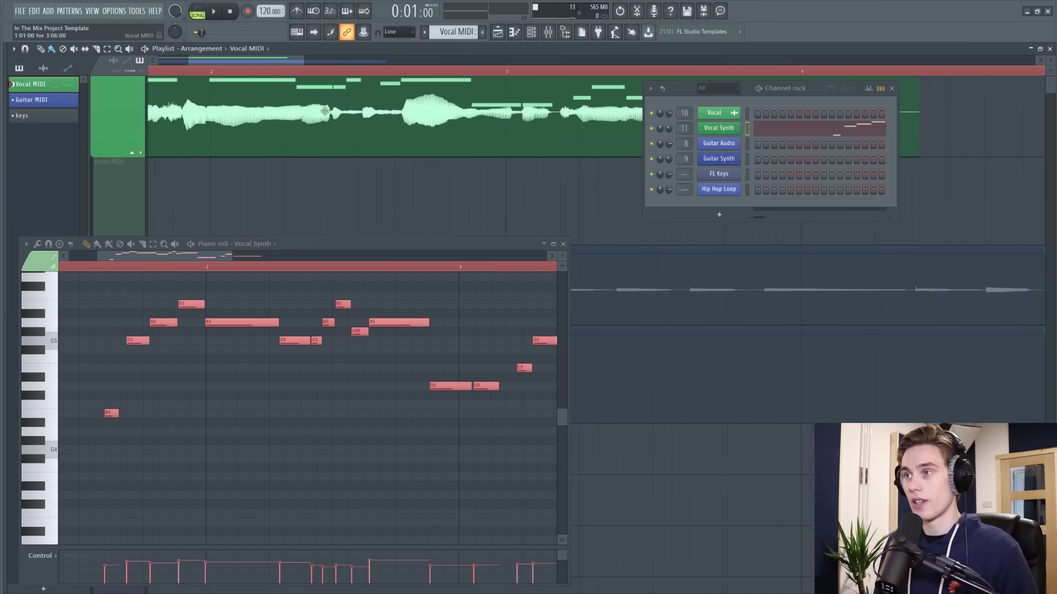
click(892, 88)
scroll(472, 75, down, 1)
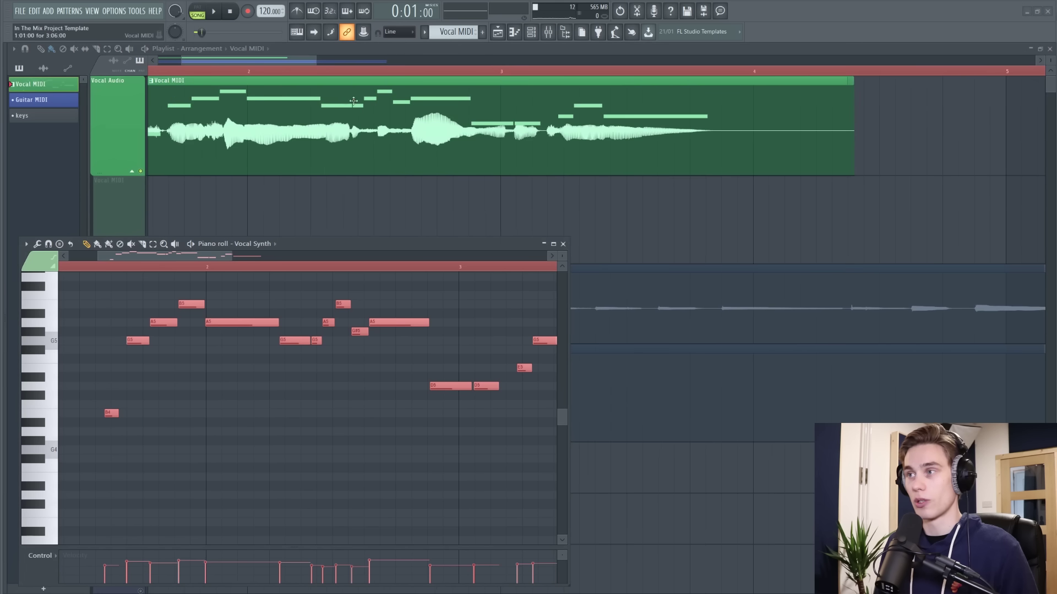
click(223, 270)
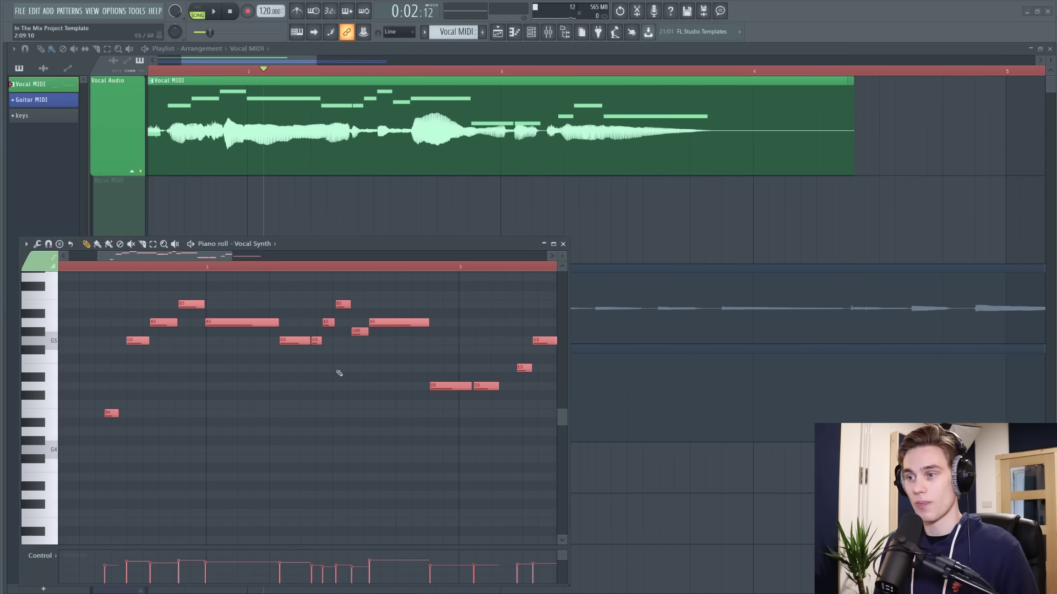
right_click(316, 340)
- Delete the short G#5 note and shift the A5 note slightly earlier
right_click(361, 330)
click(378, 322)
drag(378, 322, 373, 322)
- Play the corrected melody again from an earlier start to check it
key(space)
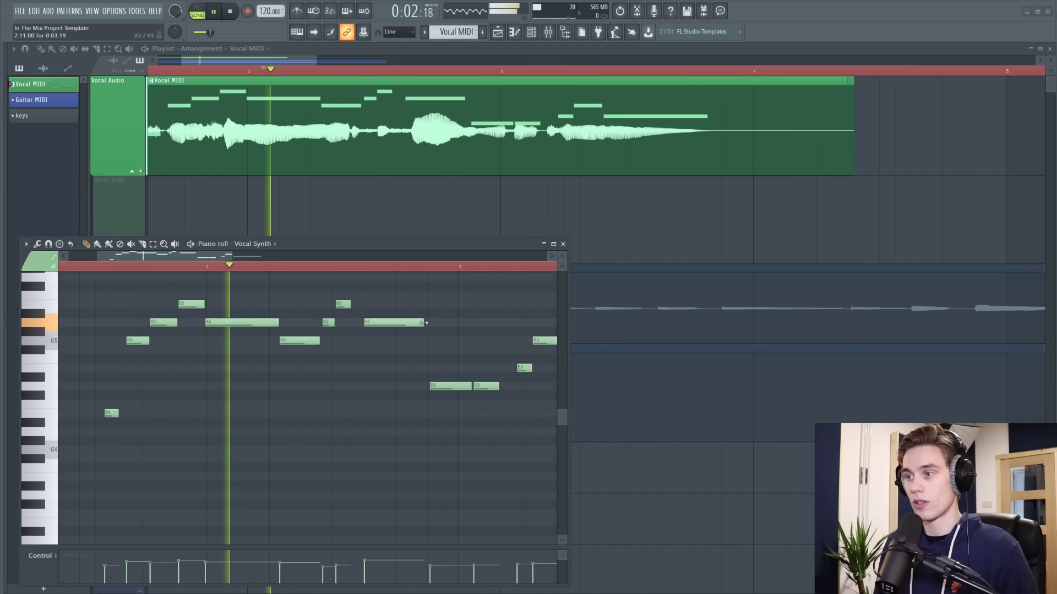
click(99, 270)
key(space)
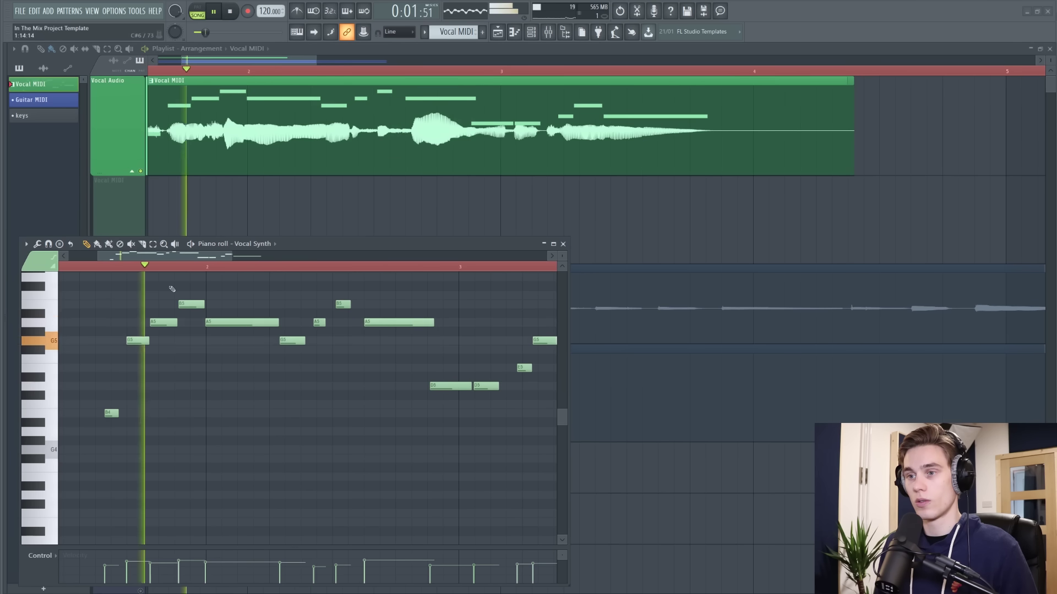
scroll(284, 272, down, 3)
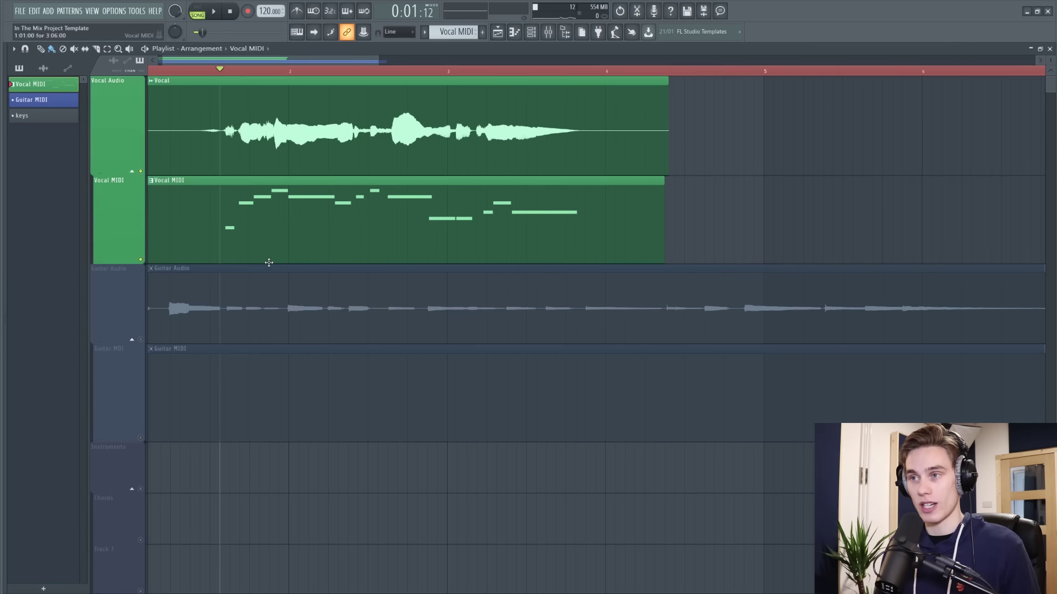
scroll(189, 187, down, 2)
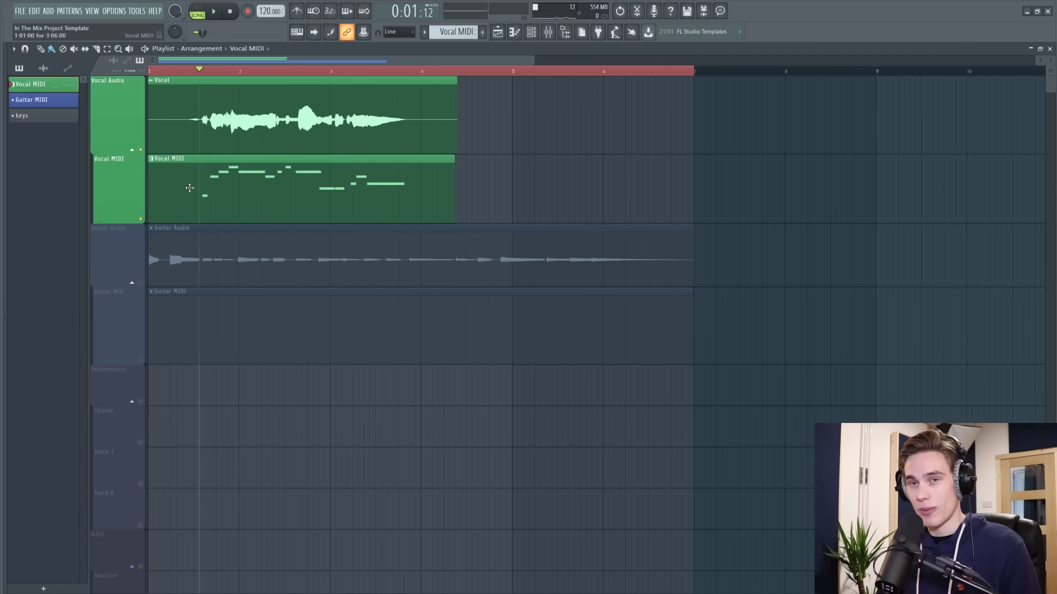
- Select the Guitar Audio track, rewind to the song start, and play the guitar loop
click(136, 281)
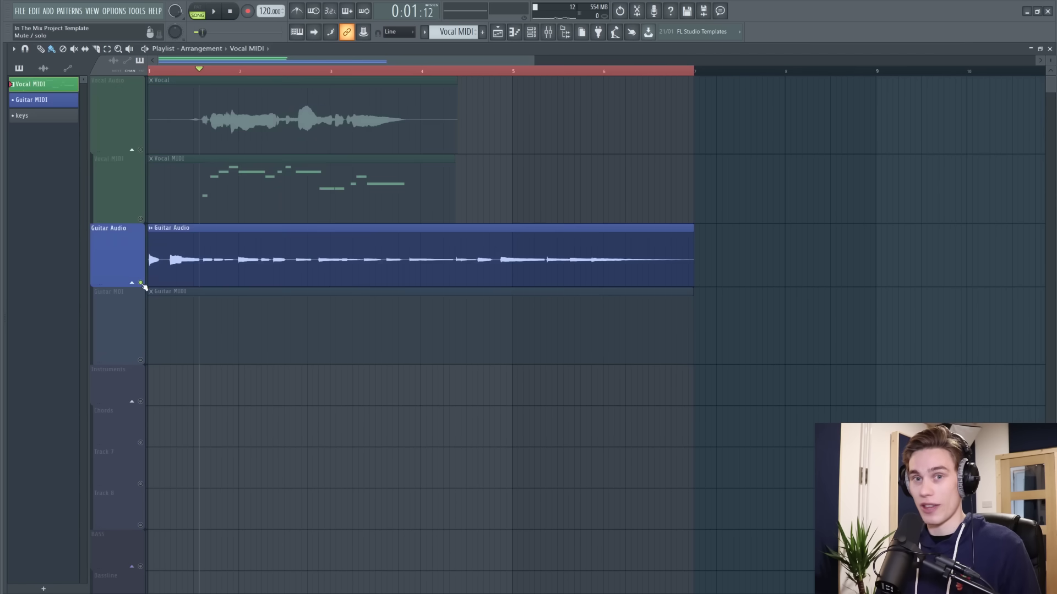
key(Home)
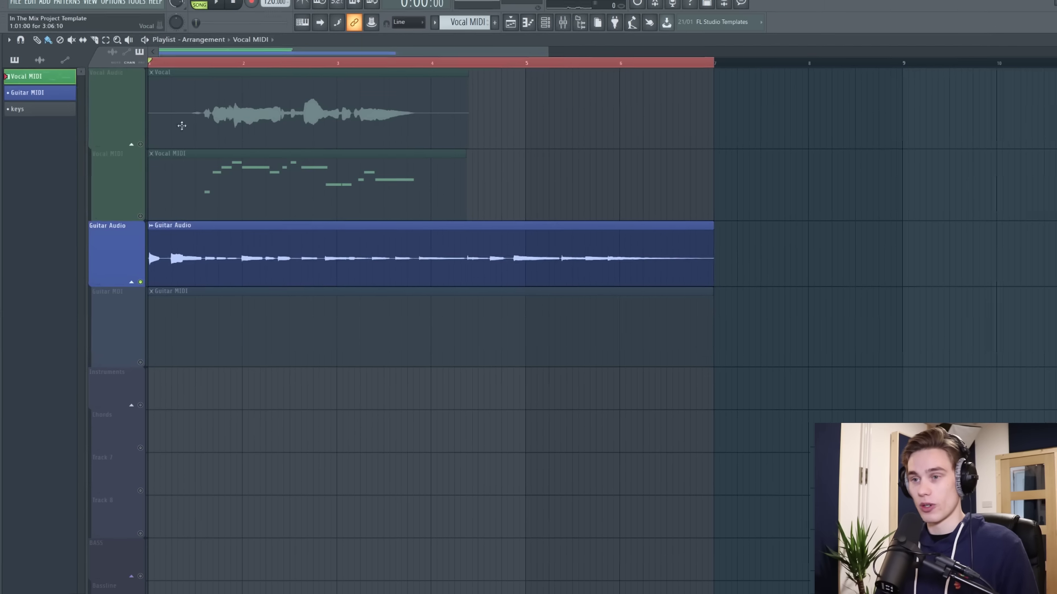
key(space)
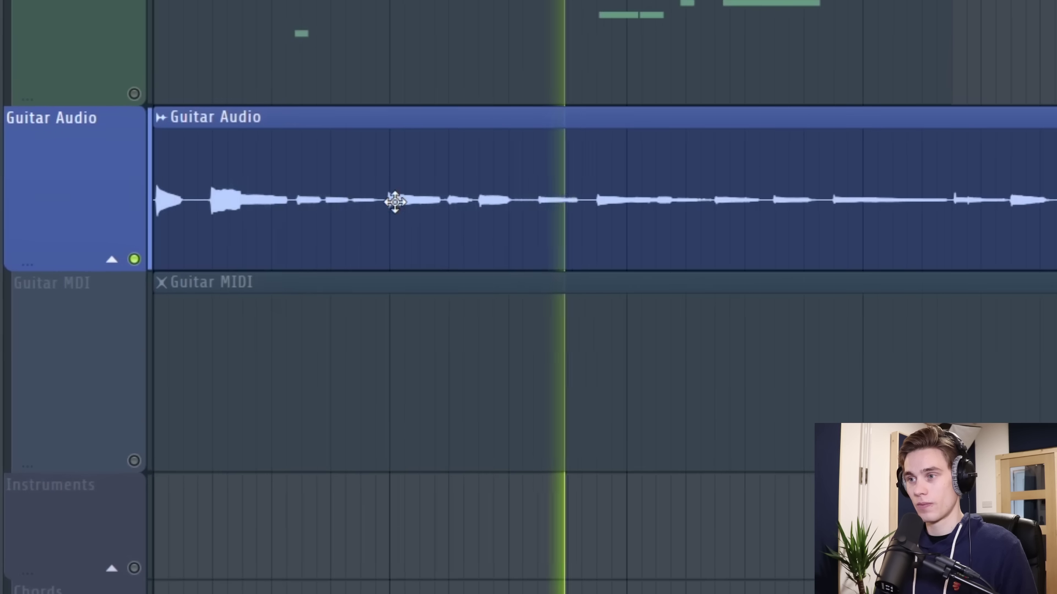
key(space)
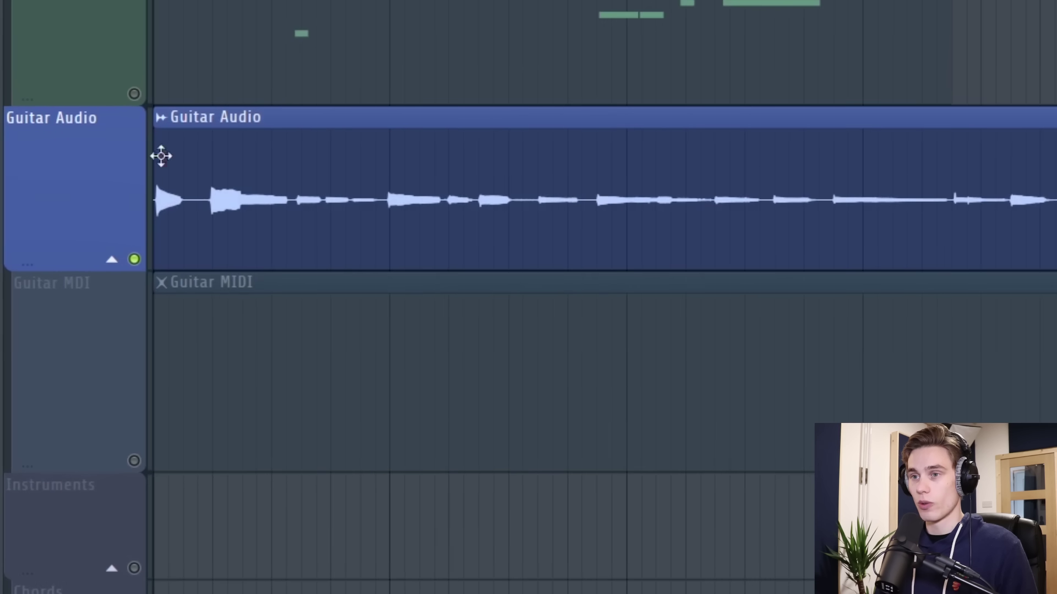
- Open the guitar sample in Edison, with Guitar MIDI as current pattern and Guitar Synth selected
click(161, 120)
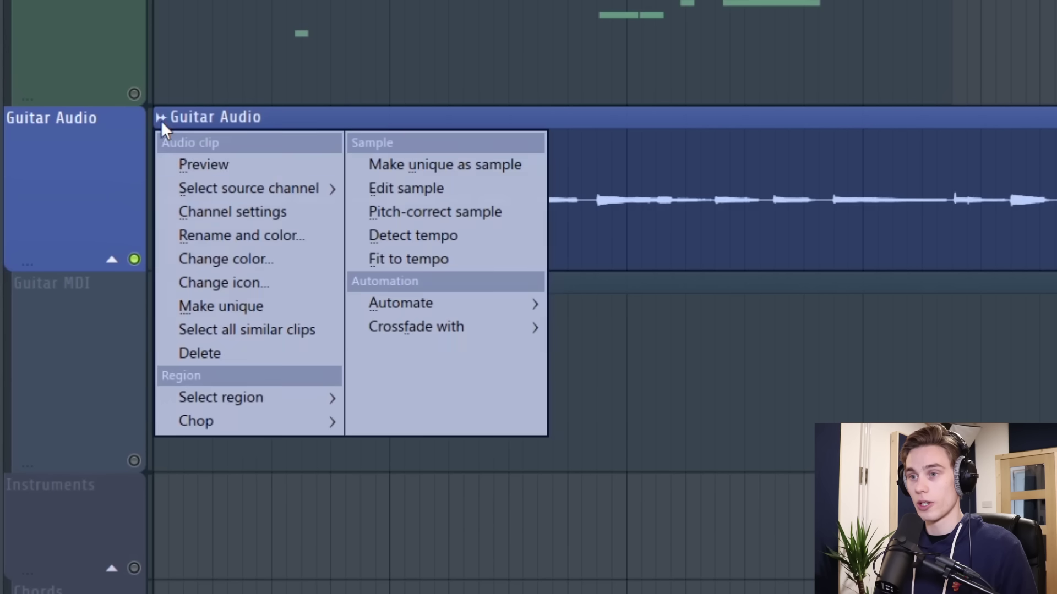
click(398, 187)
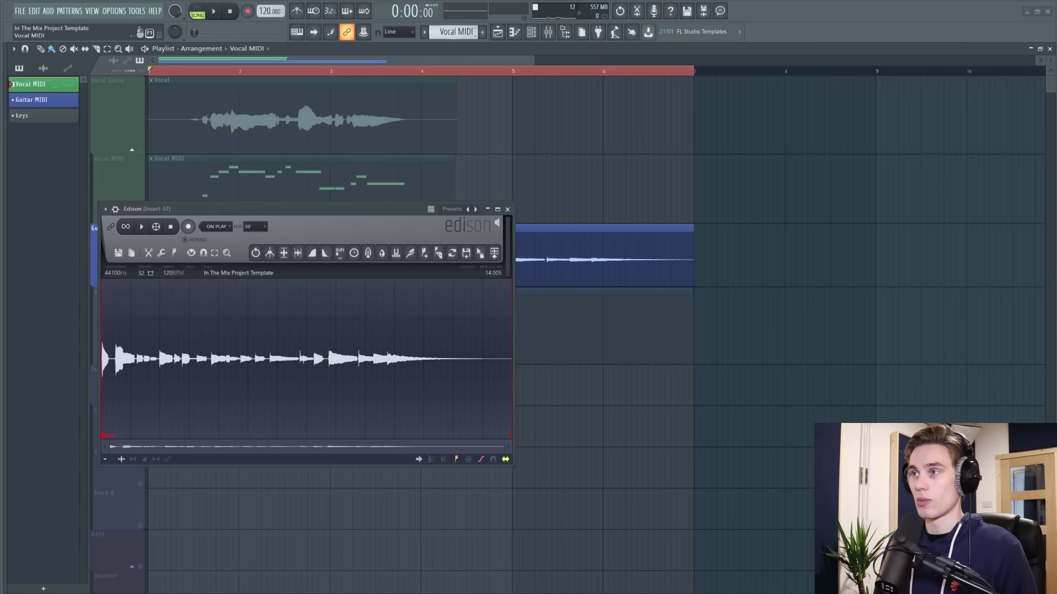
click(459, 31)
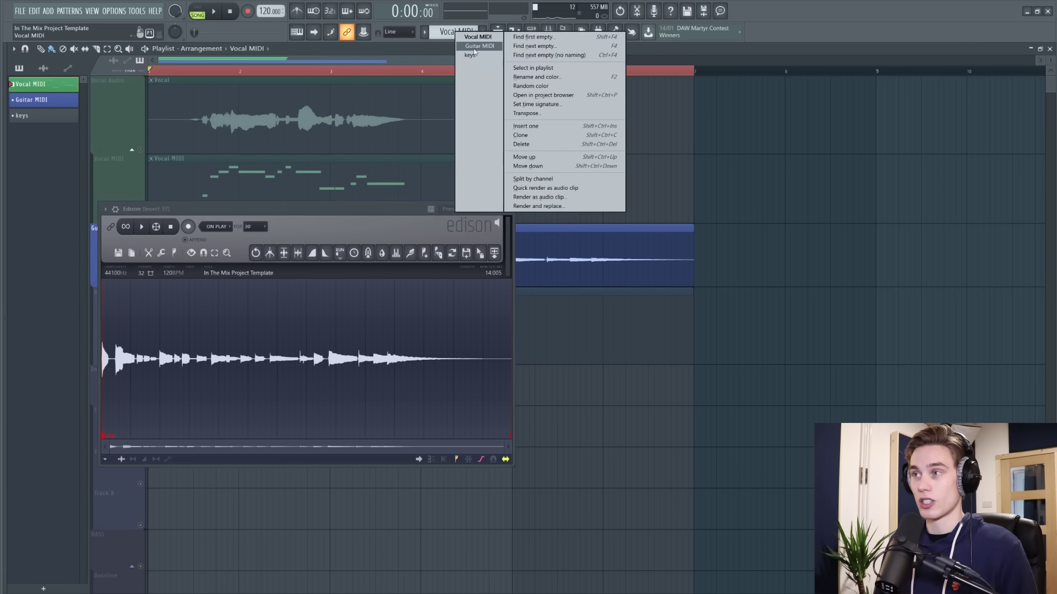
click(477, 46)
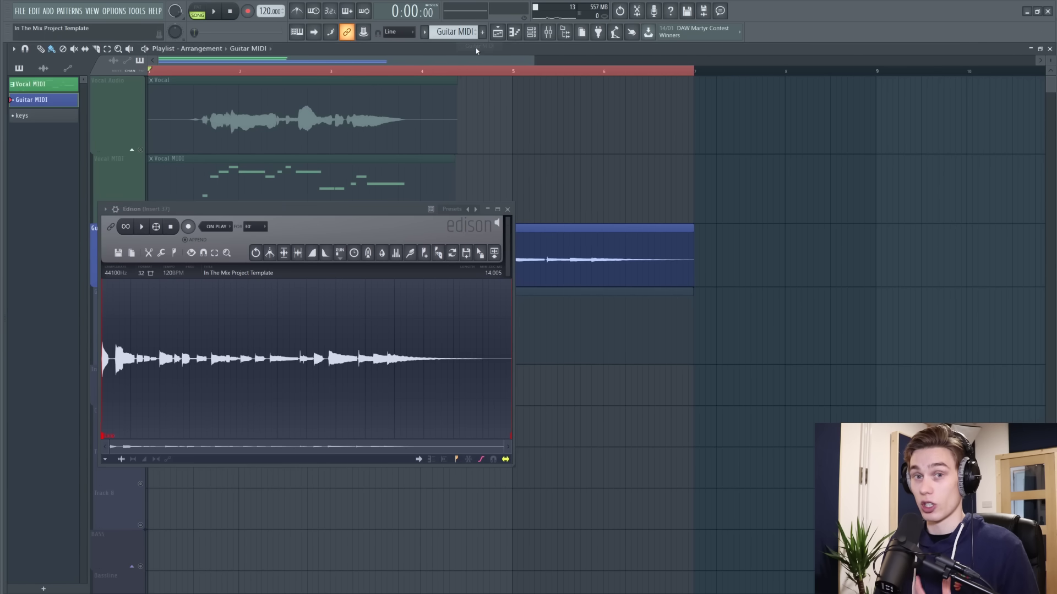
click(532, 31)
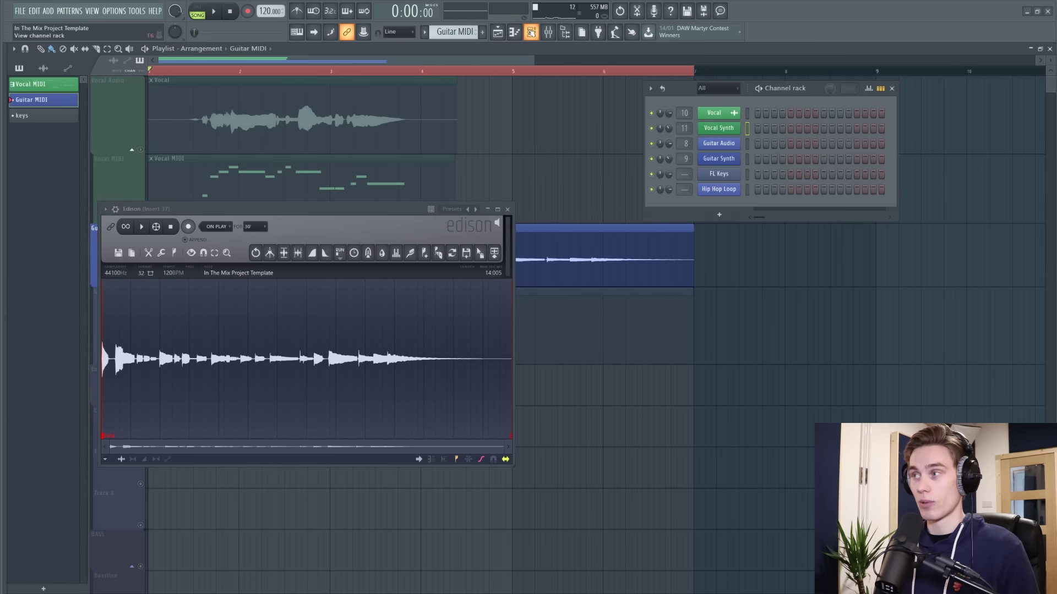
click(747, 160)
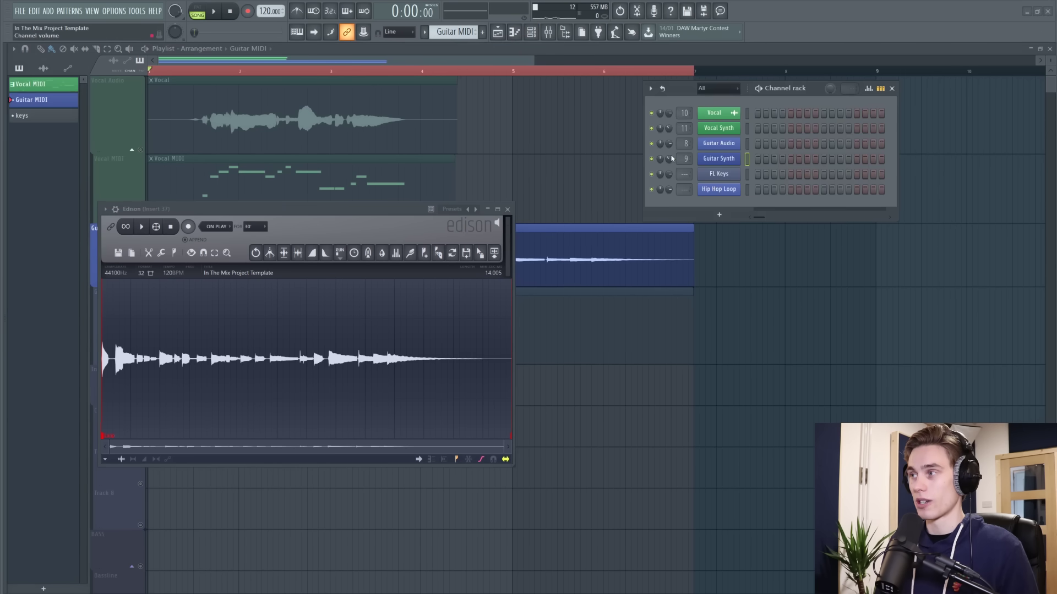
click(892, 88)
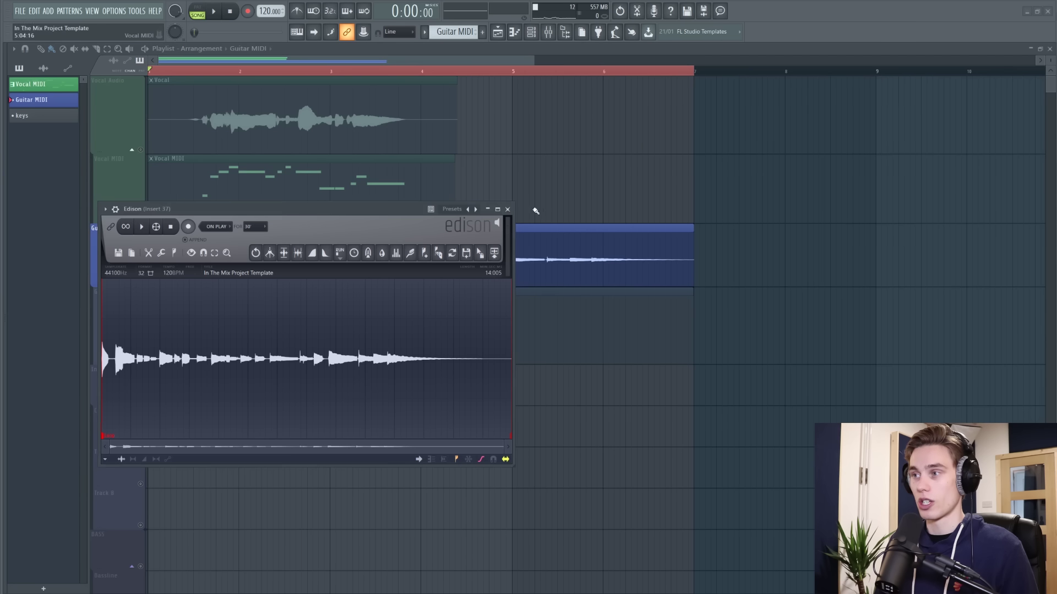
- Convert the guitar audio into Guitar MIDI notes, close Edison, and select the Guitar MIDI clip
click(162, 253)
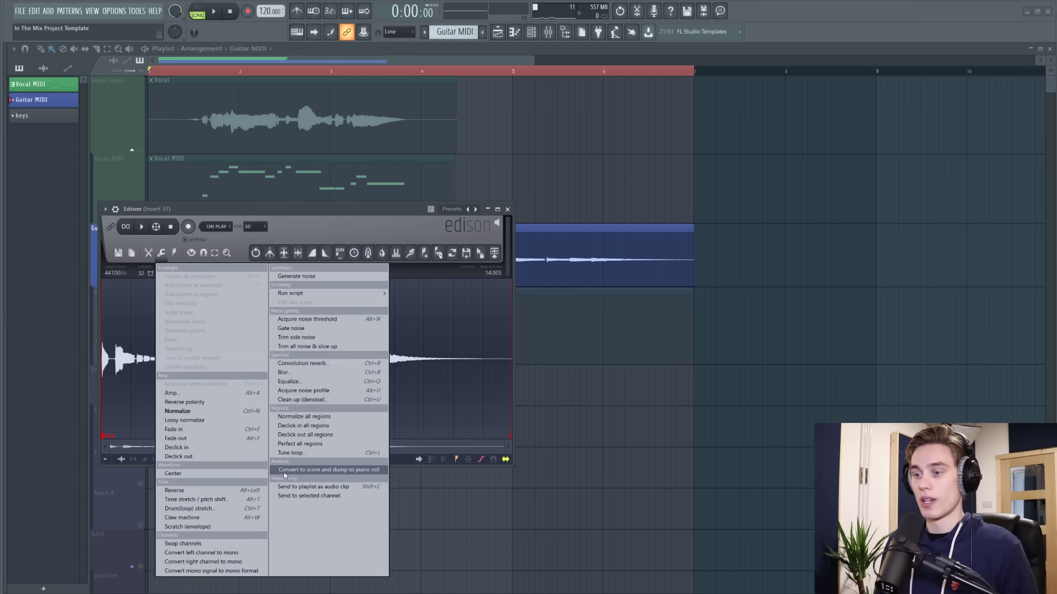
click(360, 471)
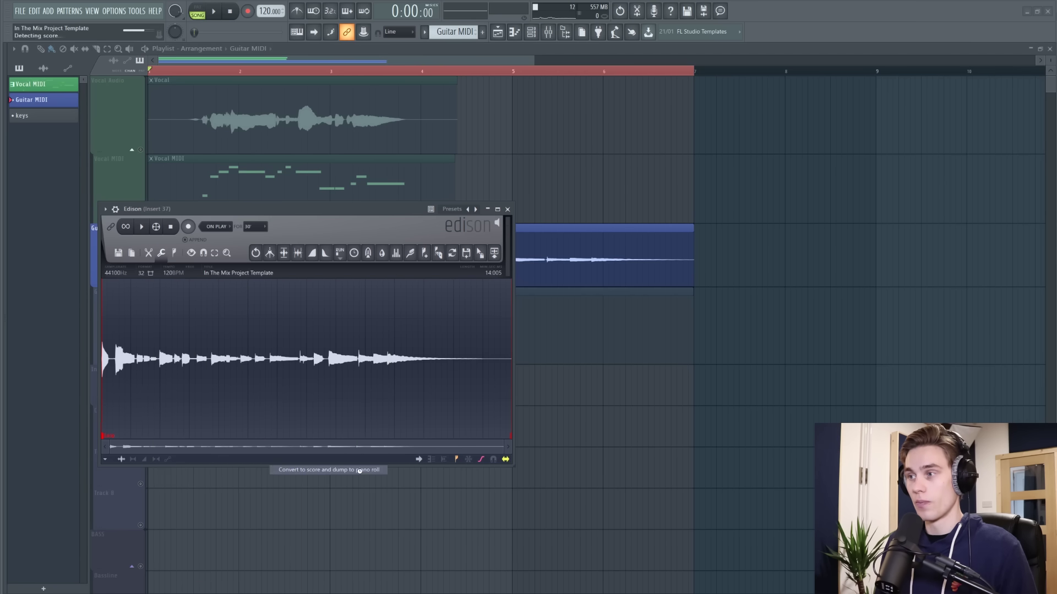
click(508, 210)
click(226, 247)
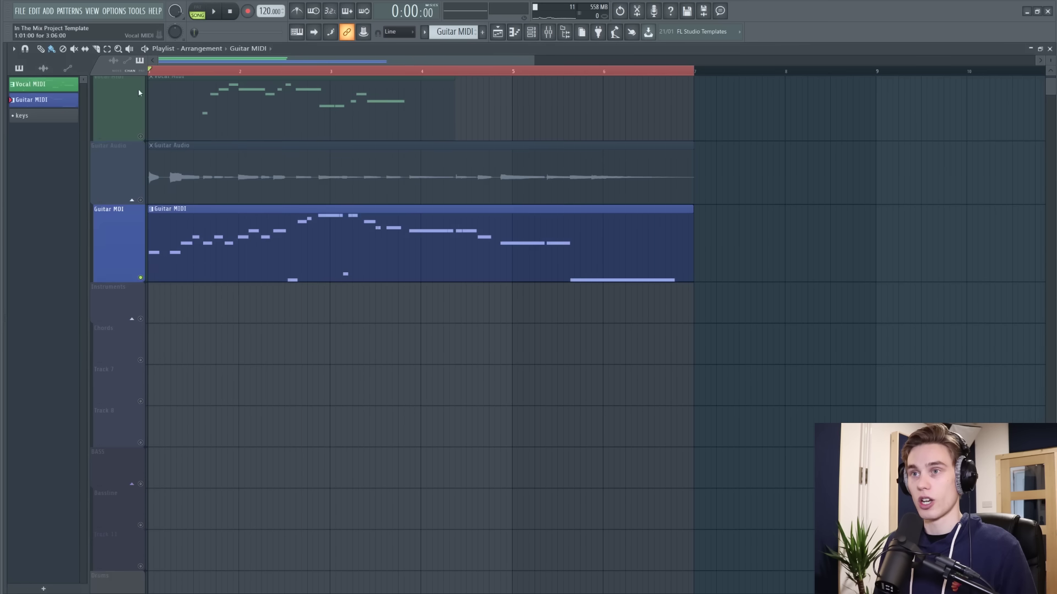
key(space)
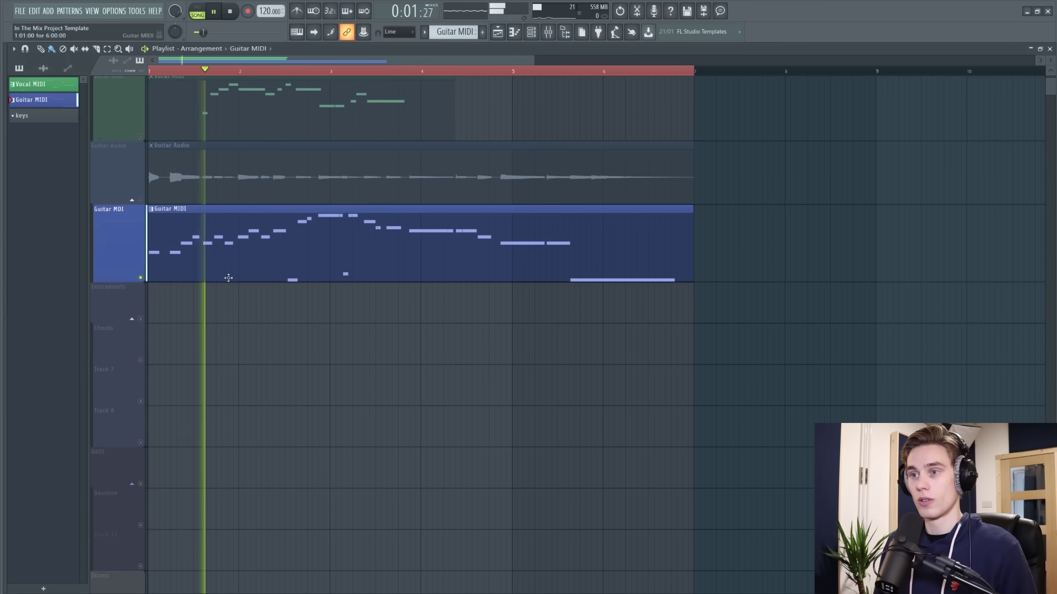
key(space)
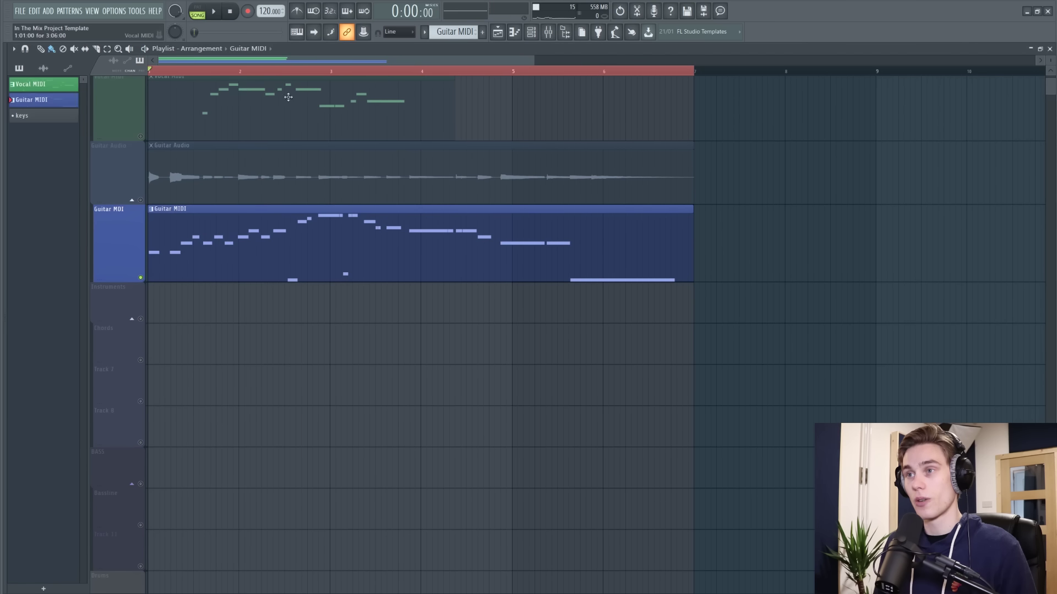
scroll(287, 88, up, 4)
scroll(286, 270, up, 2)
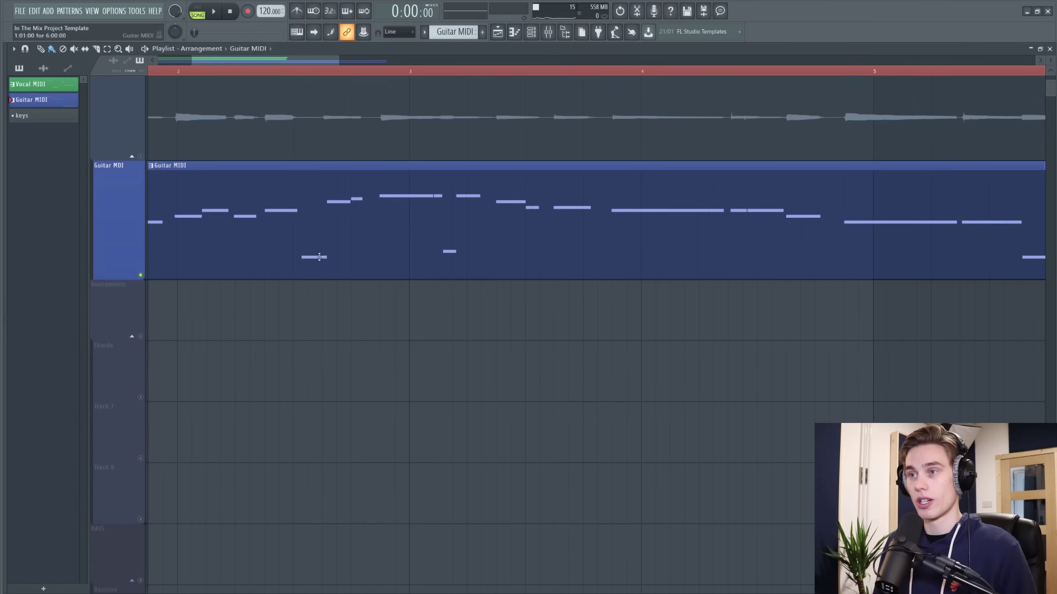
click(220, 118)
click(163, 72)
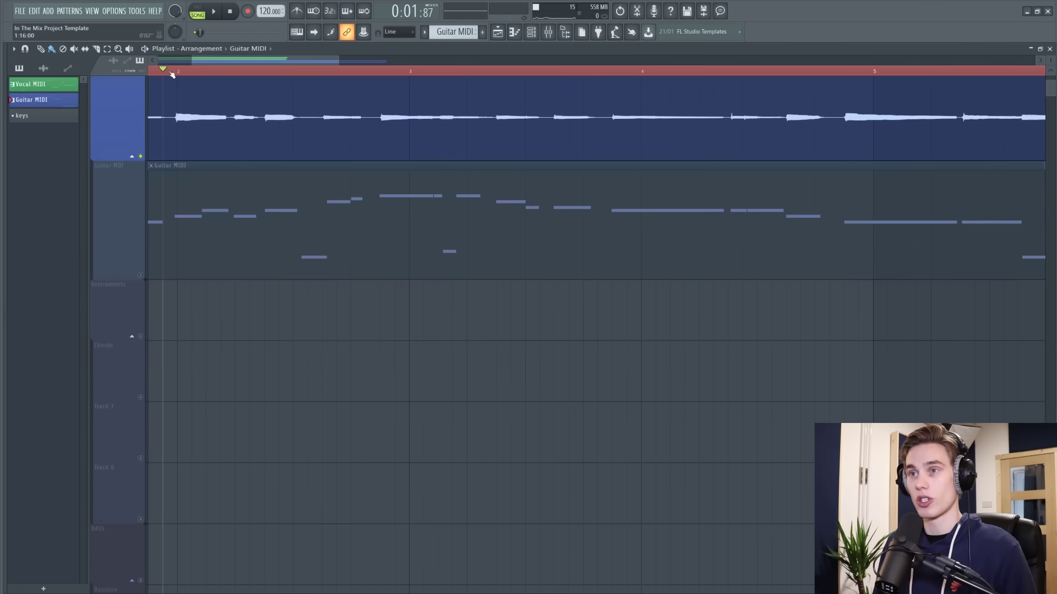
key(space)
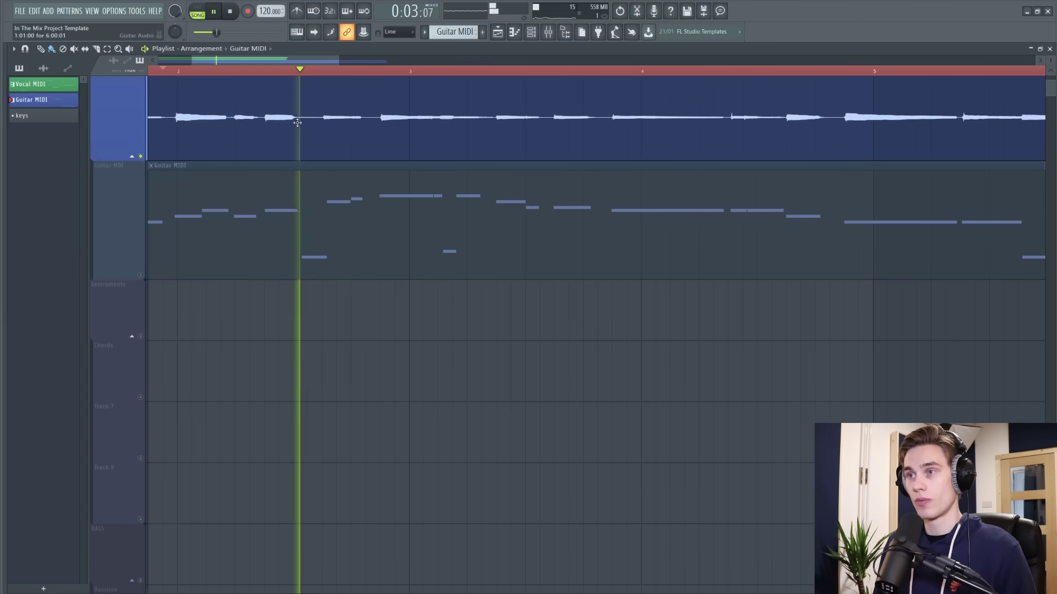
key(space)
click(294, 70)
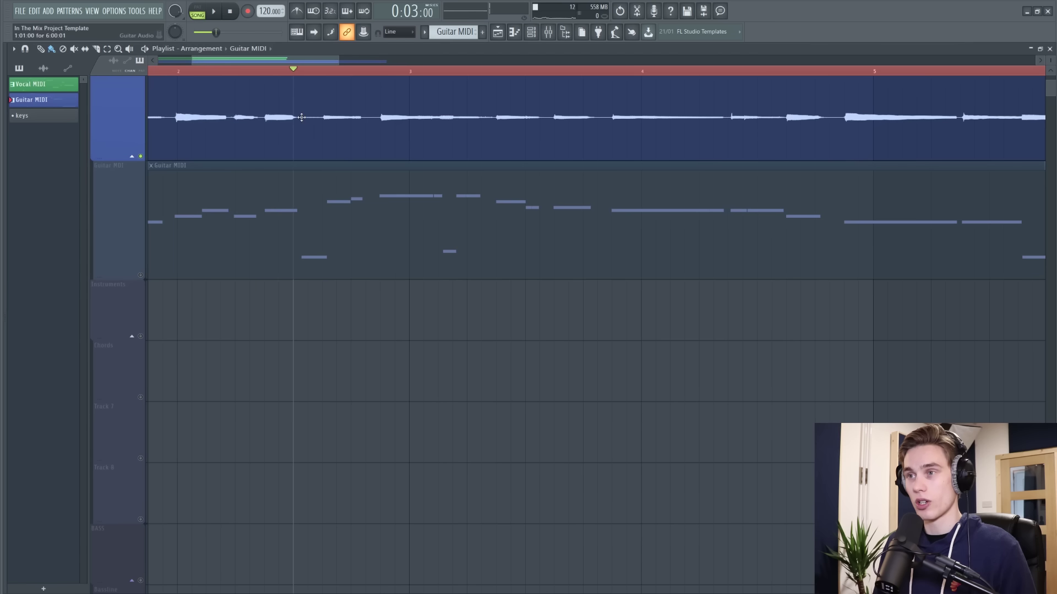
key(space)
key(space)
key(space)
key(space)
key(space)
key(space)
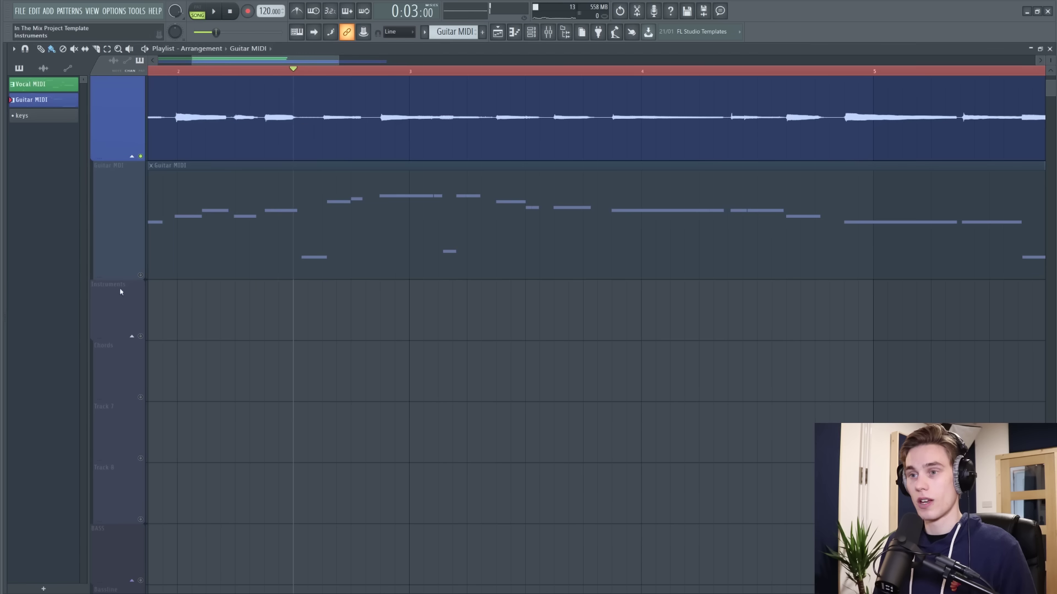
key(Page_Down)
key(space)
click(146, 277)
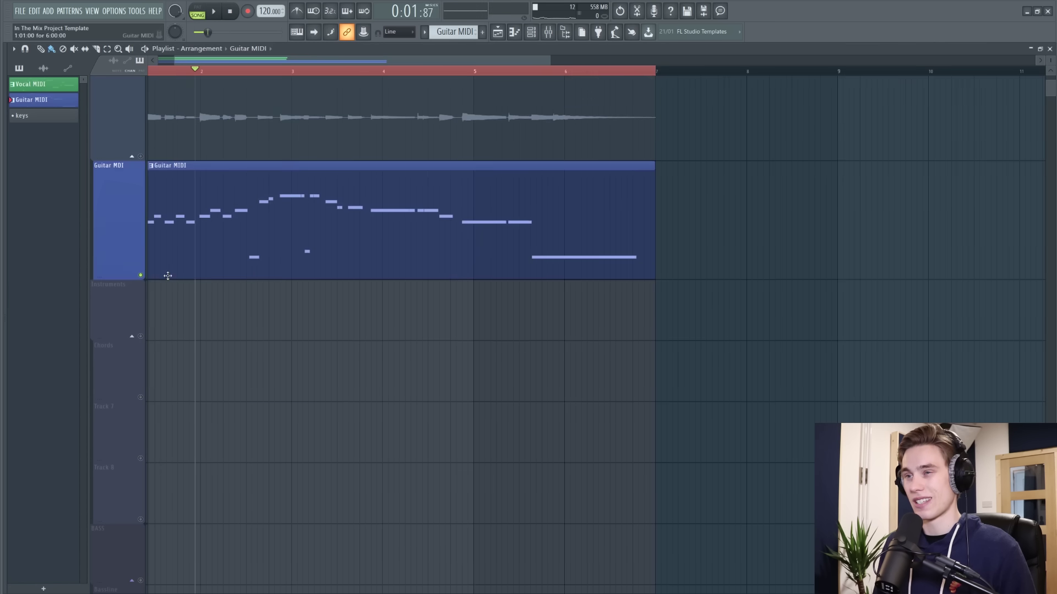
scroll(165, 287, up, 1)
key(space)
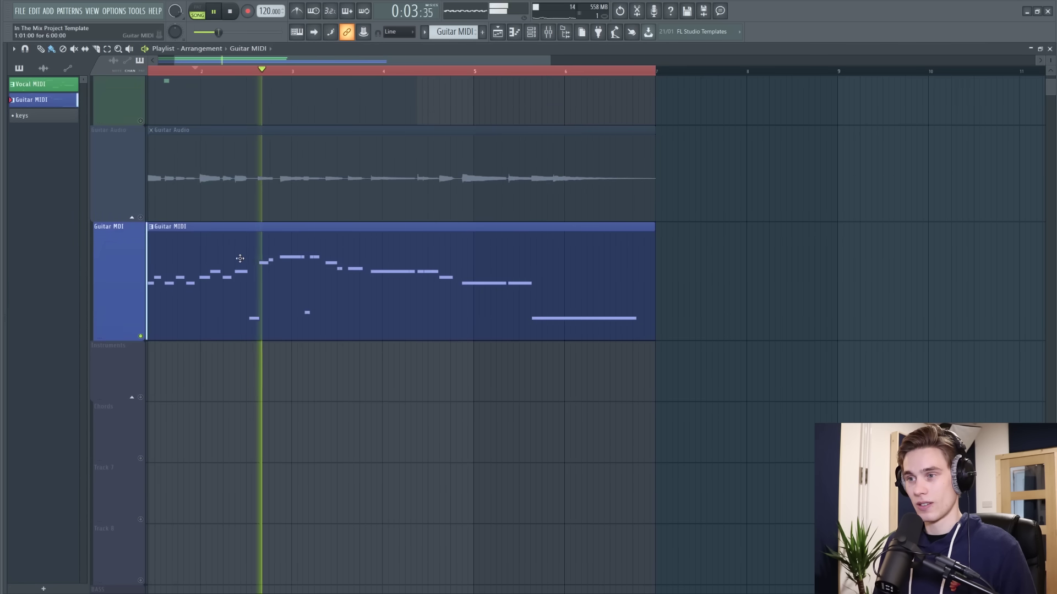
key(space)
- In the Guitar MIDI notes, lengthen the B5 and D6 notes and delete the stray D#6
double_click(240, 231)
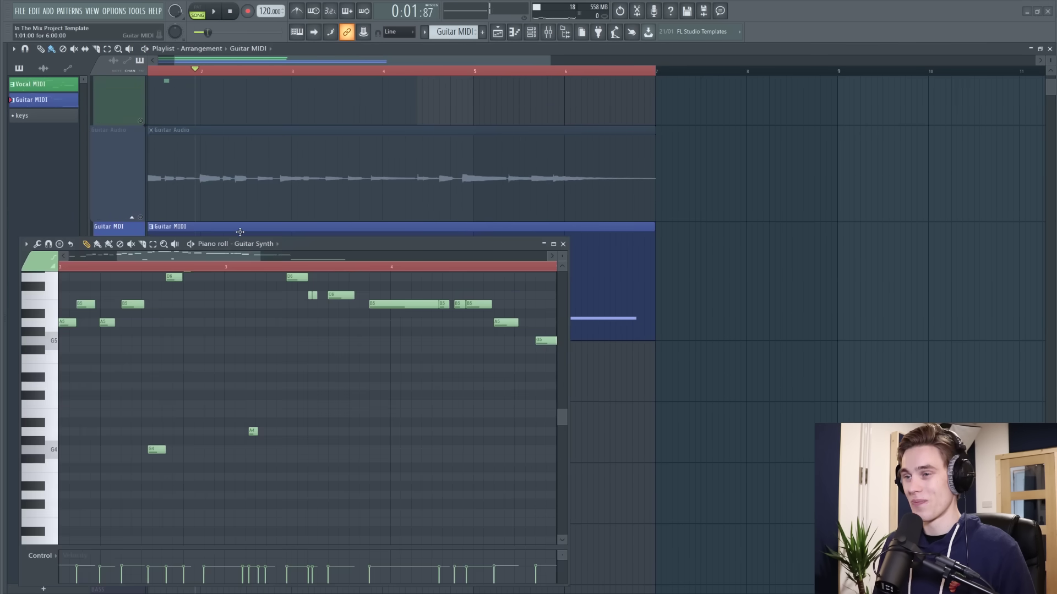
scroll(156, 366, up, 1)
scroll(146, 369, down, 1)
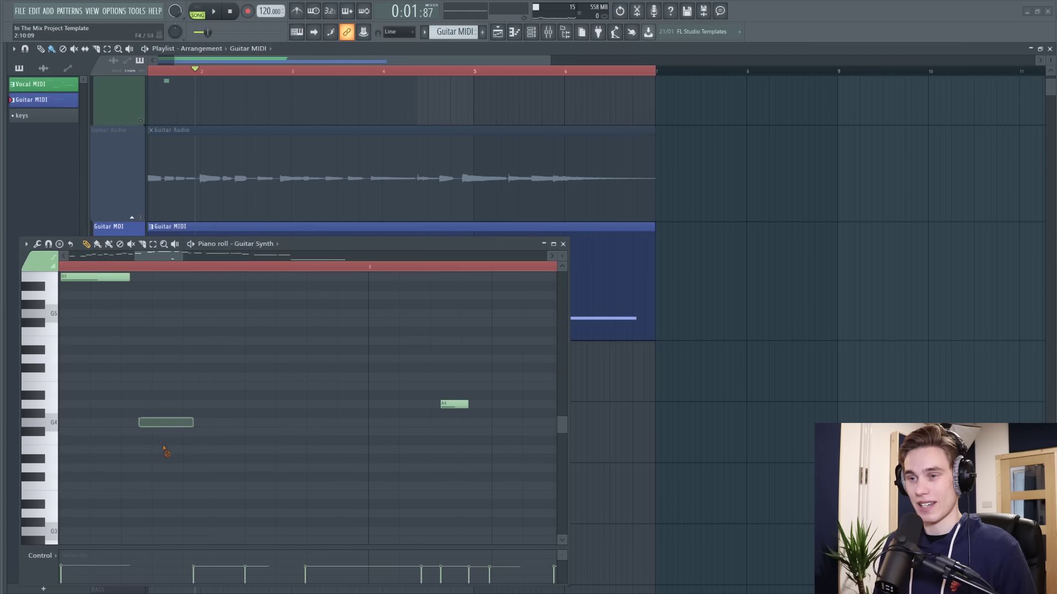
scroll(145, 369, up, 2)
drag(132, 333, 190, 333)
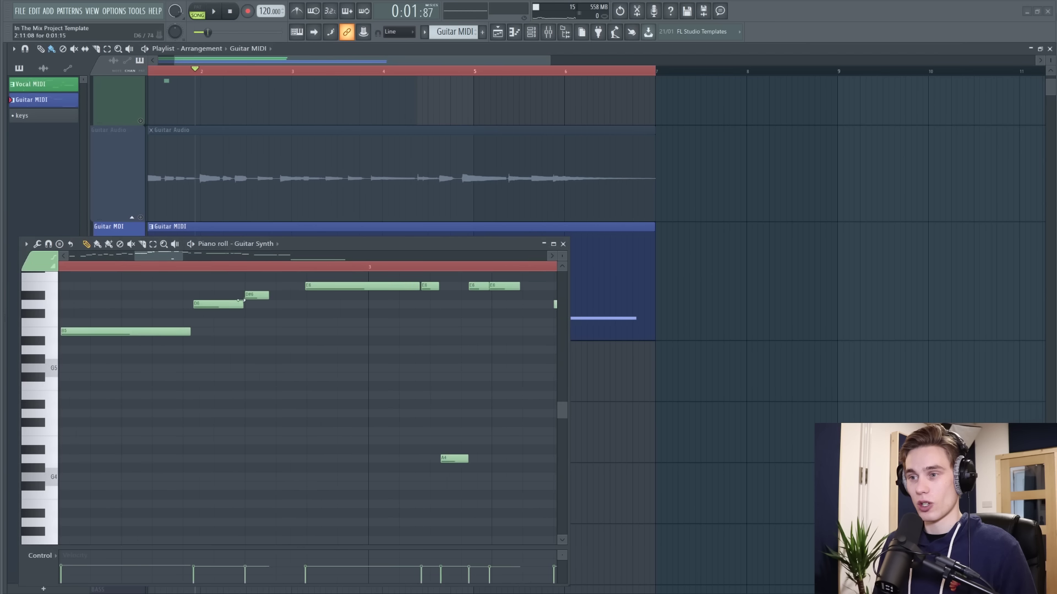
right_click(256, 295)
drag(260, 305, 278, 304)
- Play the melody back and delete the stray low A4 and other wrong notes
key(space)
scroll(242, 270, down, 2)
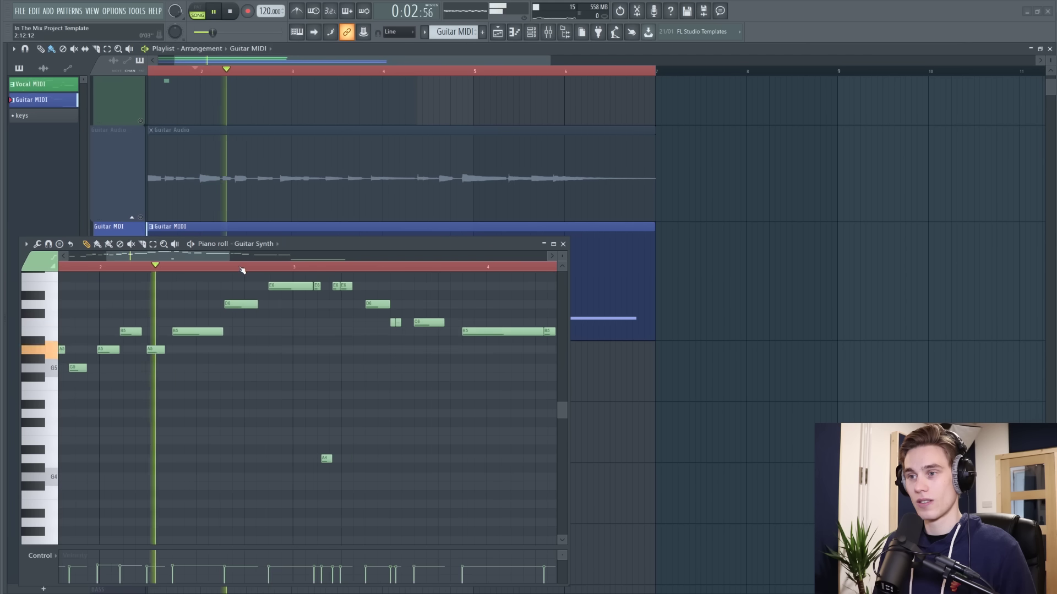
scroll(243, 269, down, 2)
key(space)
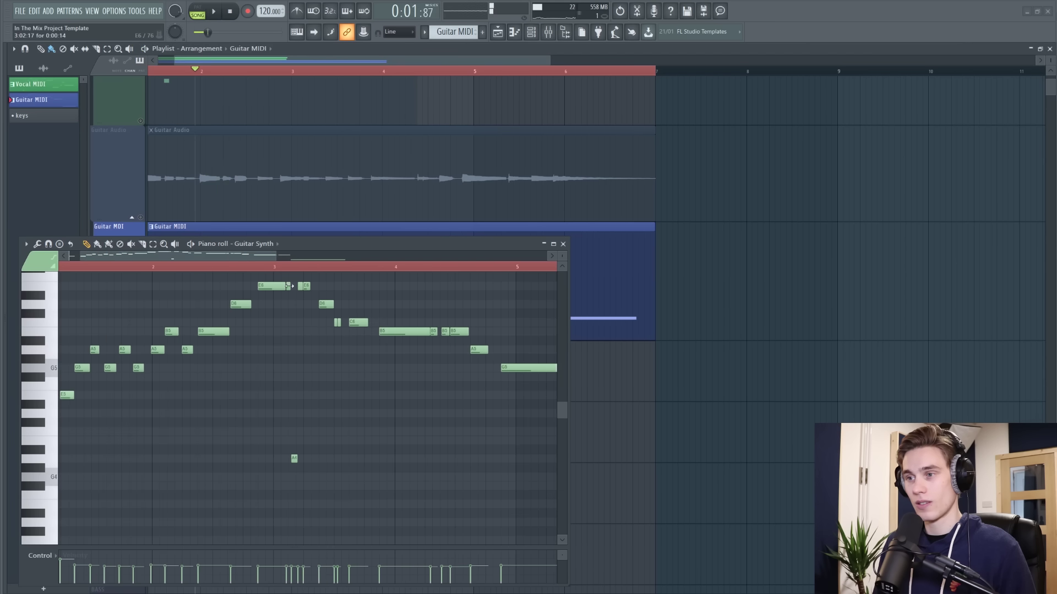
key(space)
right_click(294, 458)
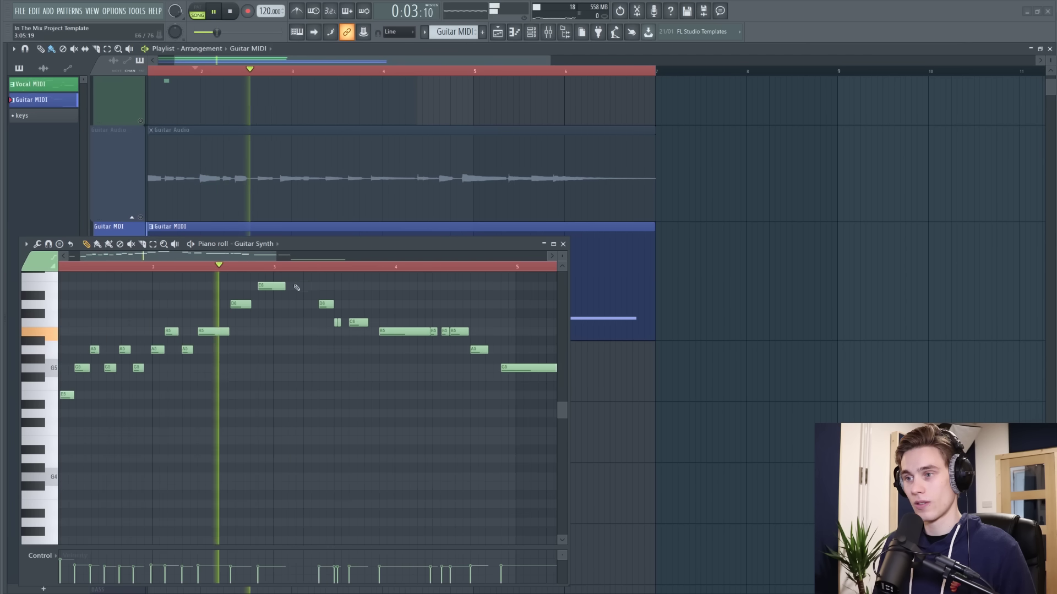
right_click(303, 285)
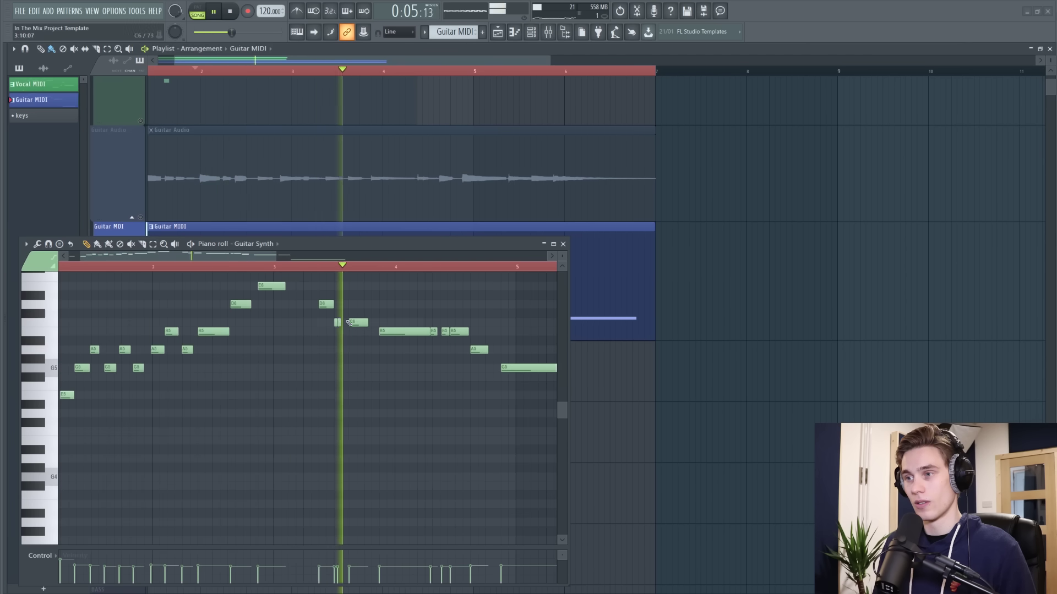
scroll(364, 269, down, 1)
key(space)
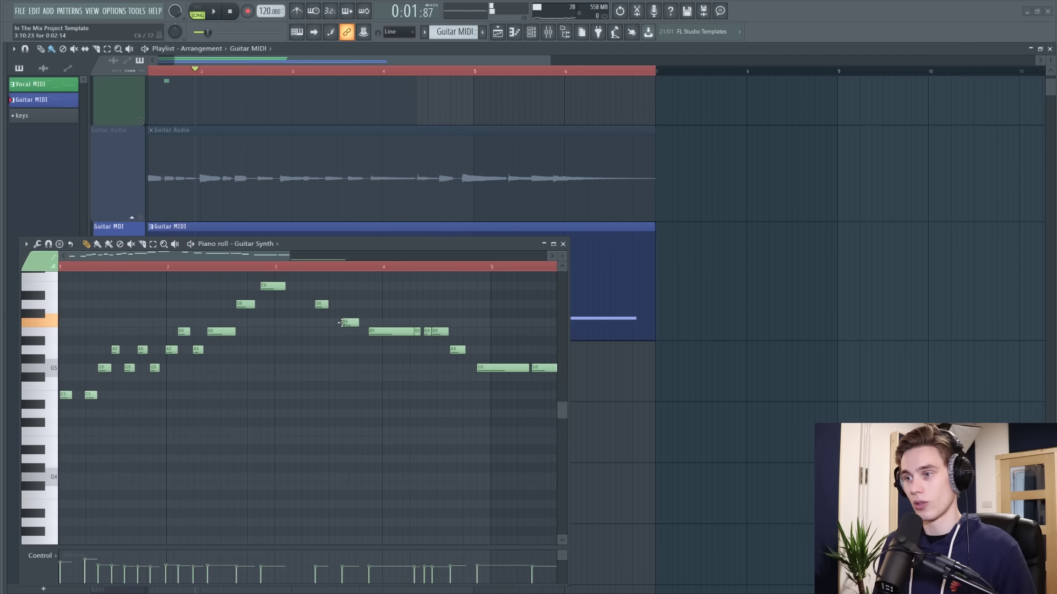
- Lengthen the C6 note and play back the corrected melody
drag(346, 322, 332, 322)
key(space)
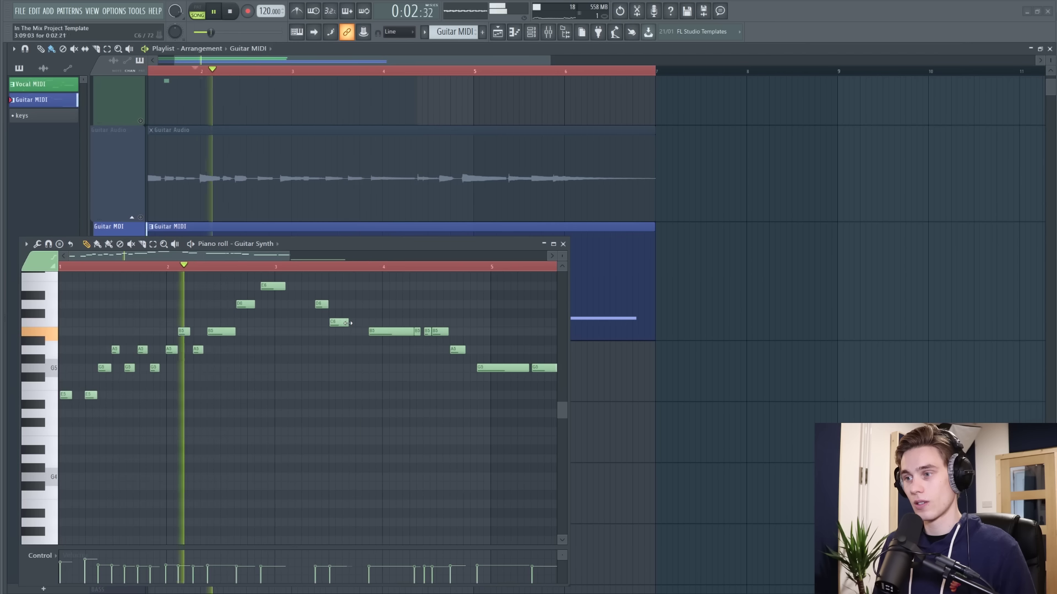
scroll(279, 268, down, 1)
- Unmute the Guitar Audio track, close the Guitar Synth piano roll and show the Mixer
click(140, 218)
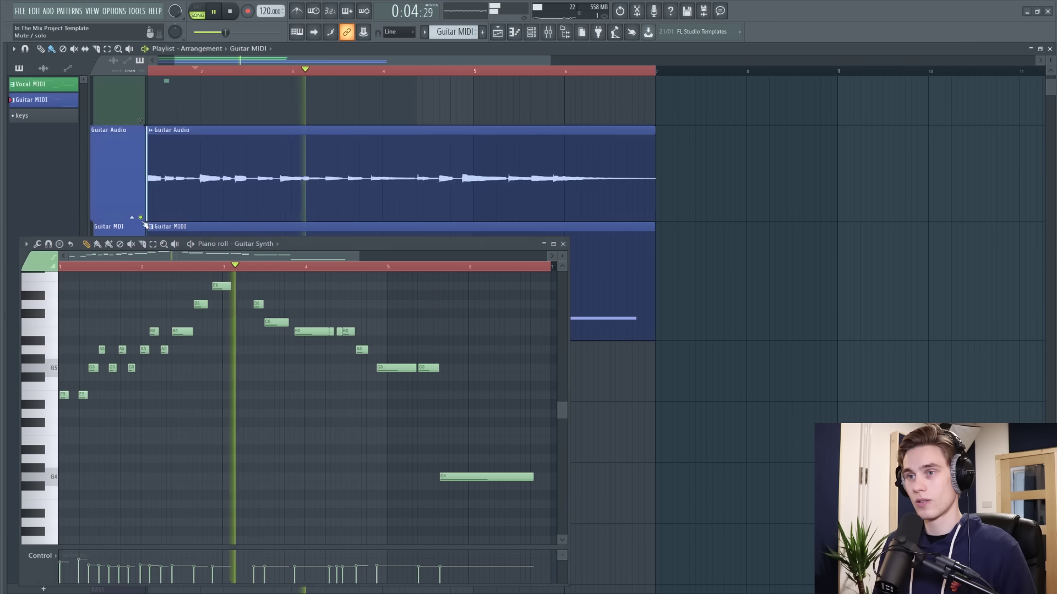
key(space)
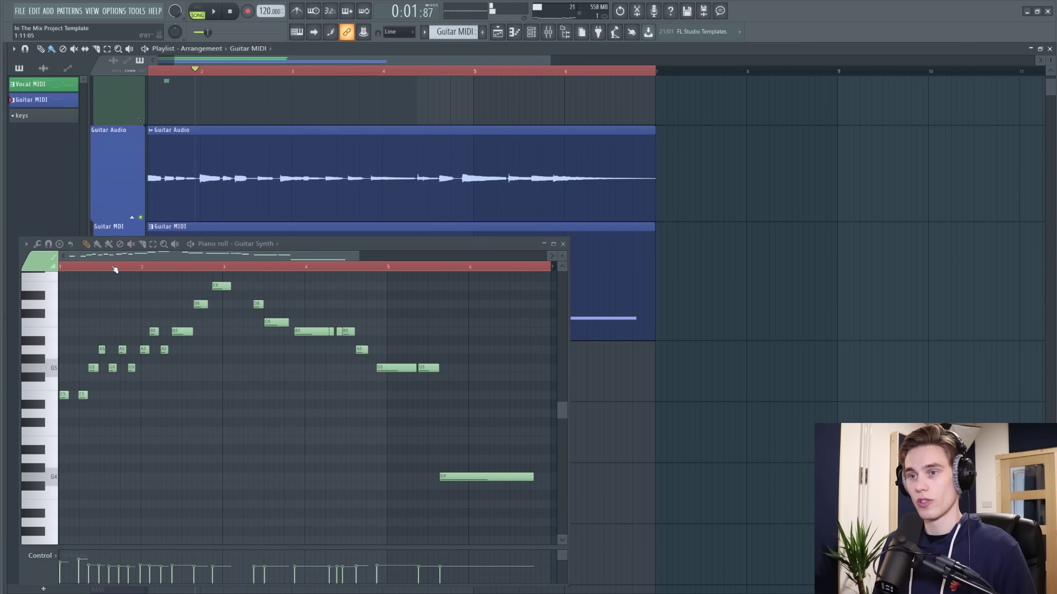
key(F7)
key(F9)
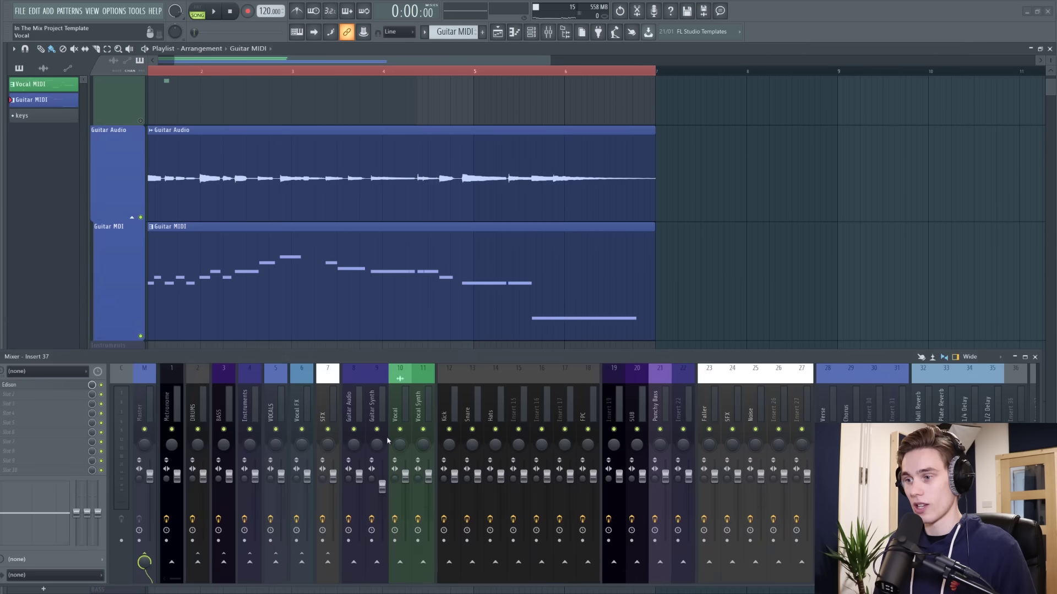
- Pull the Guitar Synth mixer fader down during playback so it sits under the guitar audio
key(space)
click(358, 480)
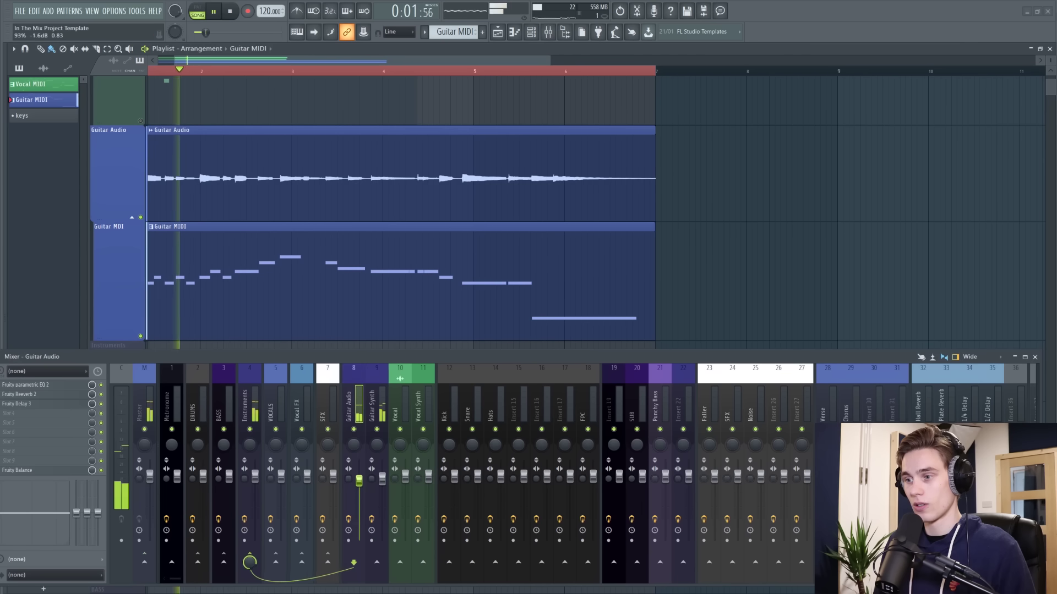
drag(382, 479, 382, 502)
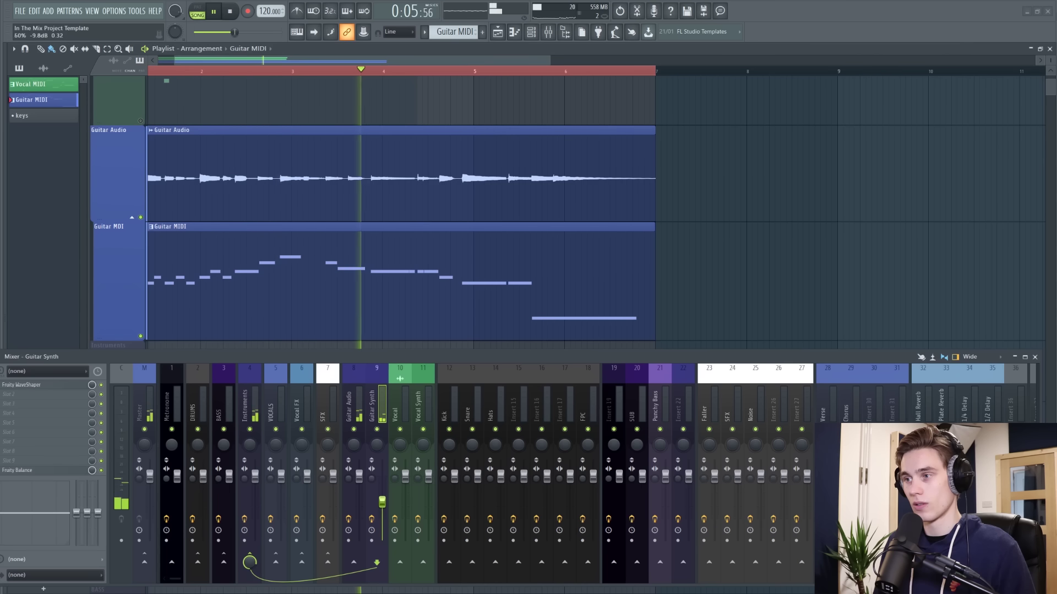
key(space)
key(space)
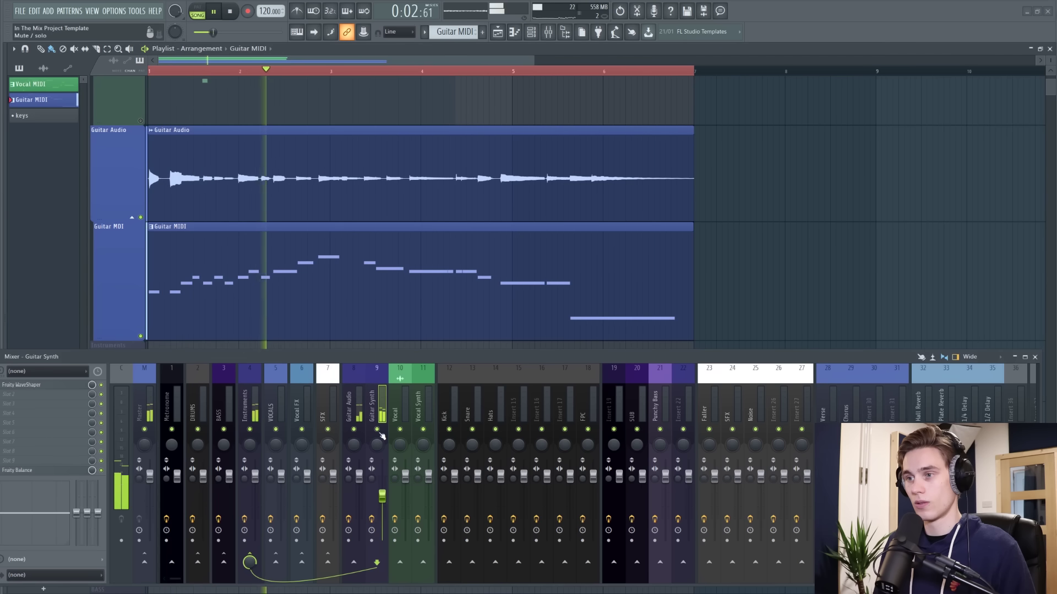
key(space)
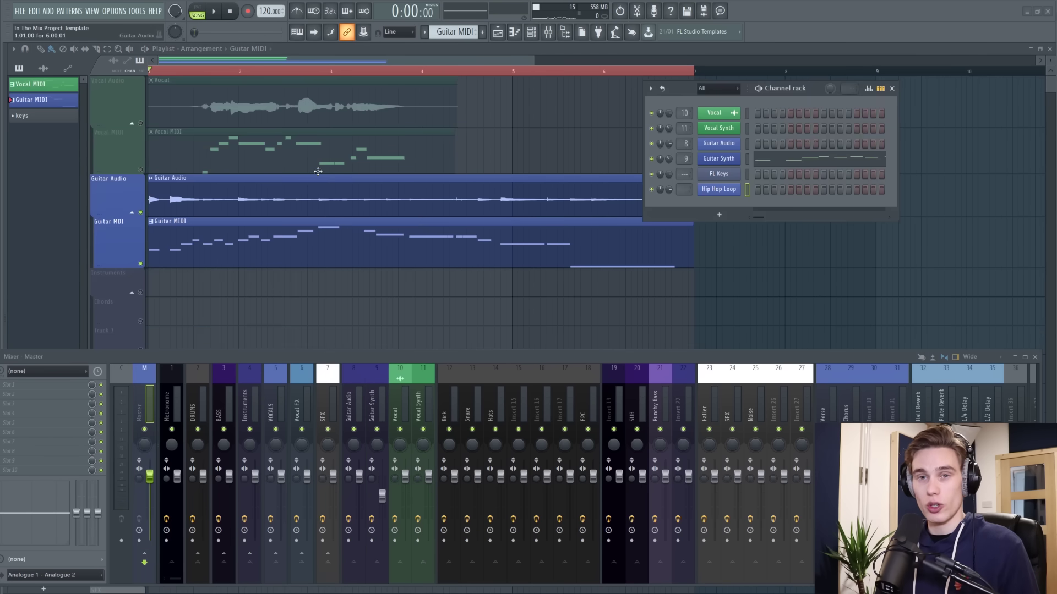
- Open the Hip Hop Loop channel settings, preview the sample and load it into the audio editor
click(151, 211)
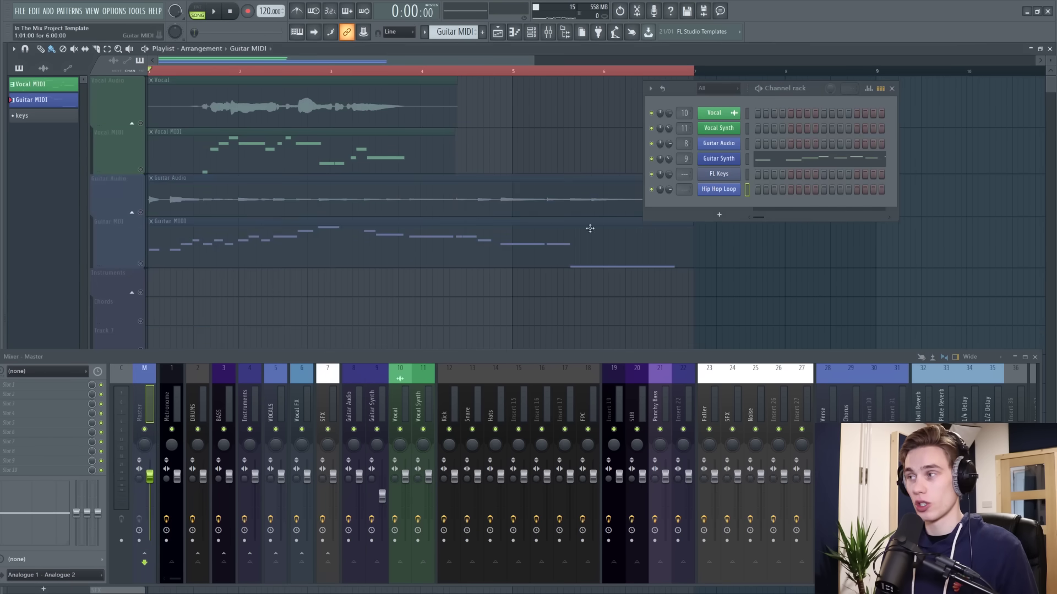
click(737, 192)
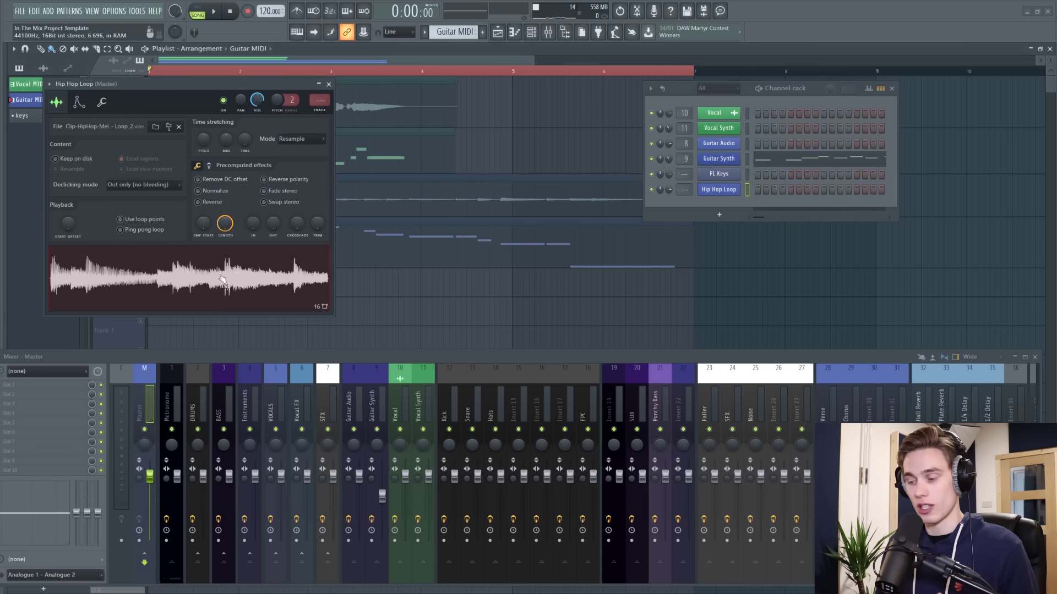
click(181, 275)
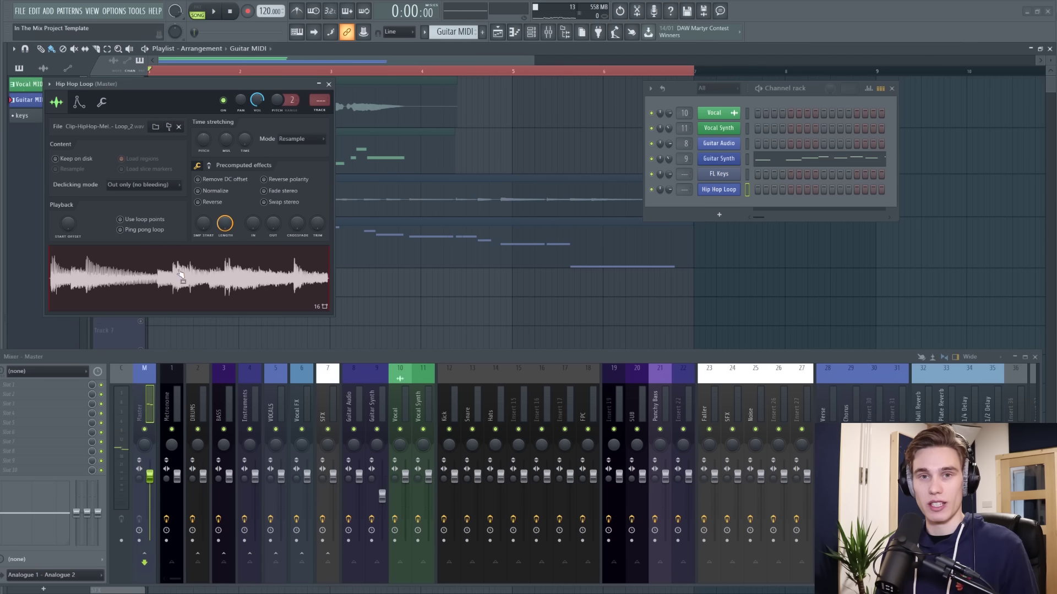
right_click(184, 264)
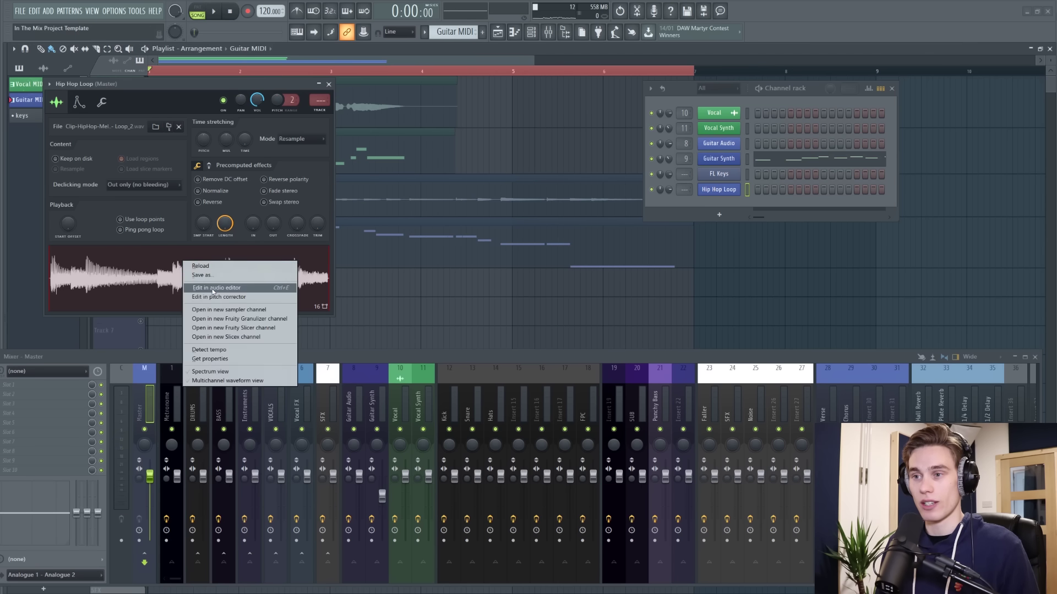
click(213, 291)
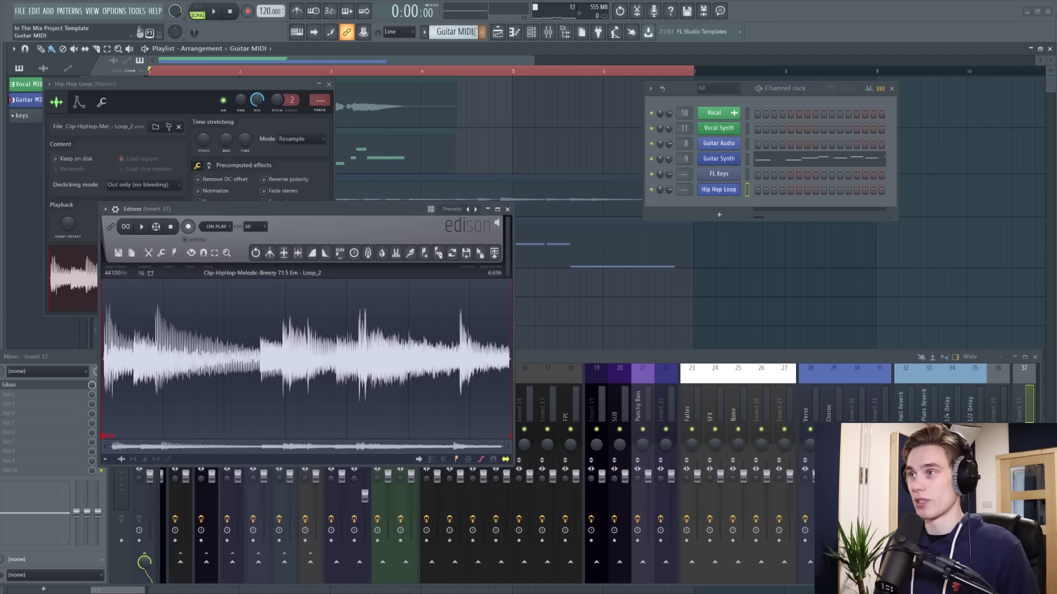
- Switch to the keys pattern and convert the loop to notes in the FL Keys piano roll
click(454, 32)
click(490, 205)
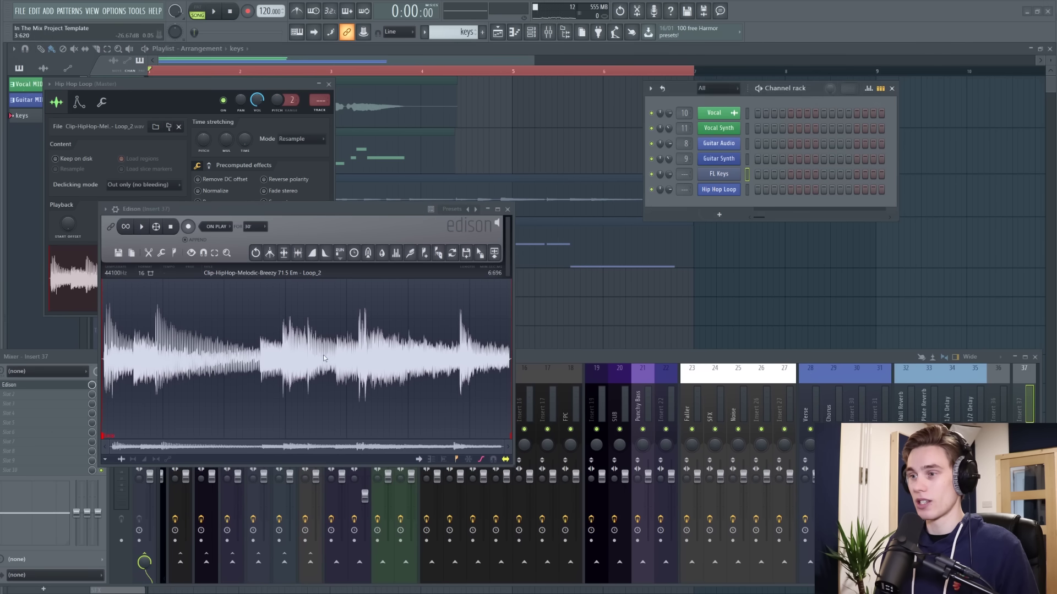
click(162, 252)
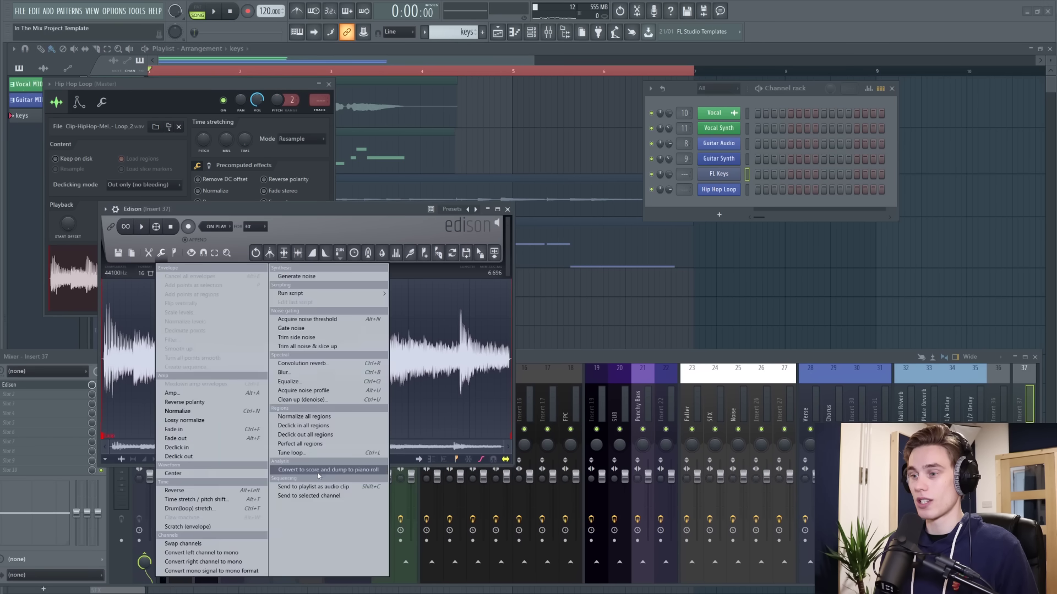
click(335, 472)
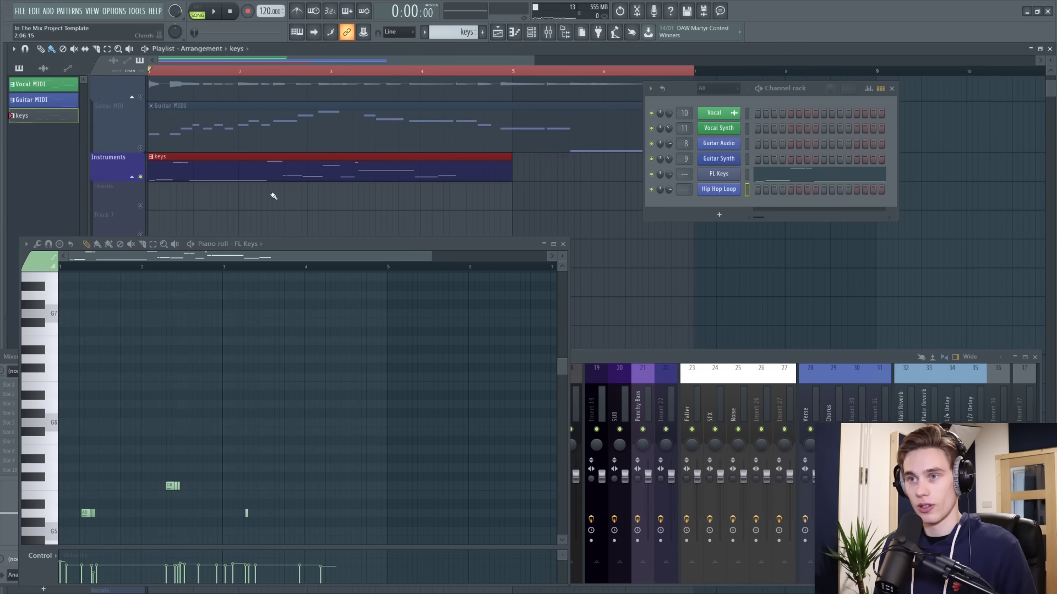
- Play and scroll through the converted FL Keys notes, then close the piano roll
key(space)
scroll(132, 337, up, 1)
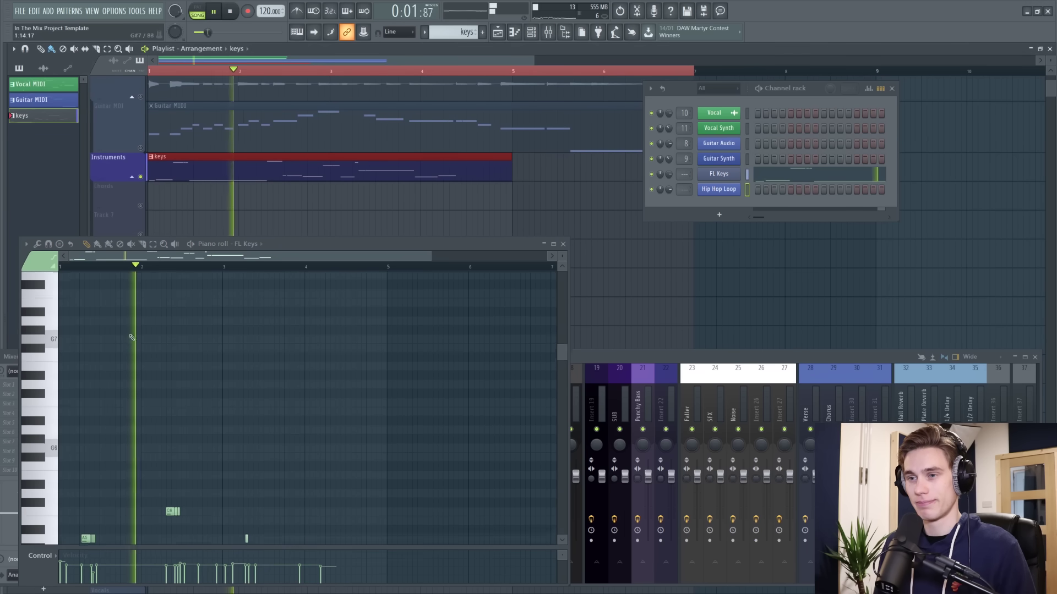
scroll(217, 374, down, 9)
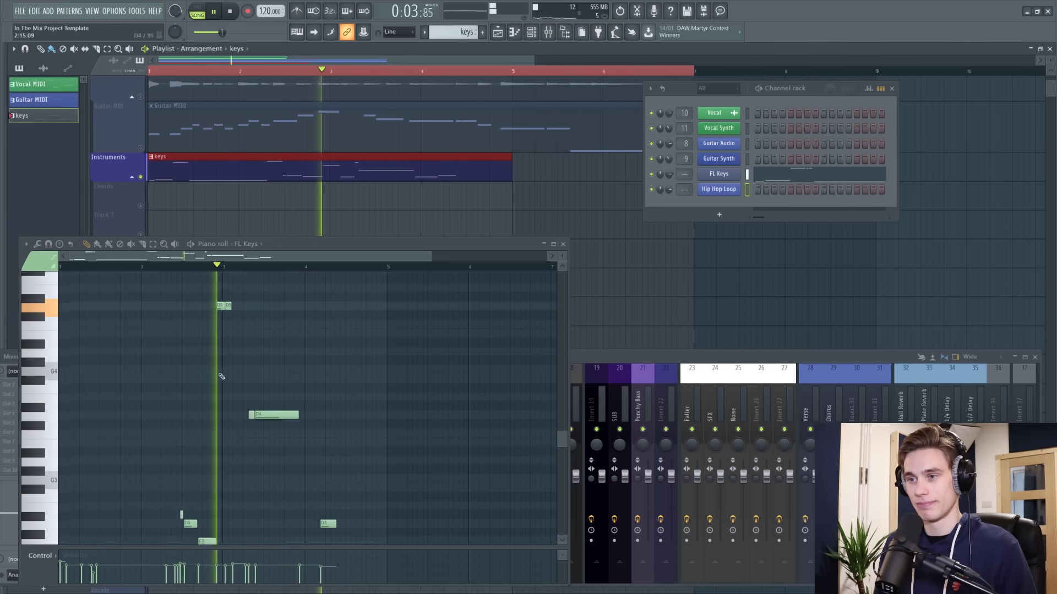
scroll(264, 388, down, 4)
scroll(287, 394, up, 5)
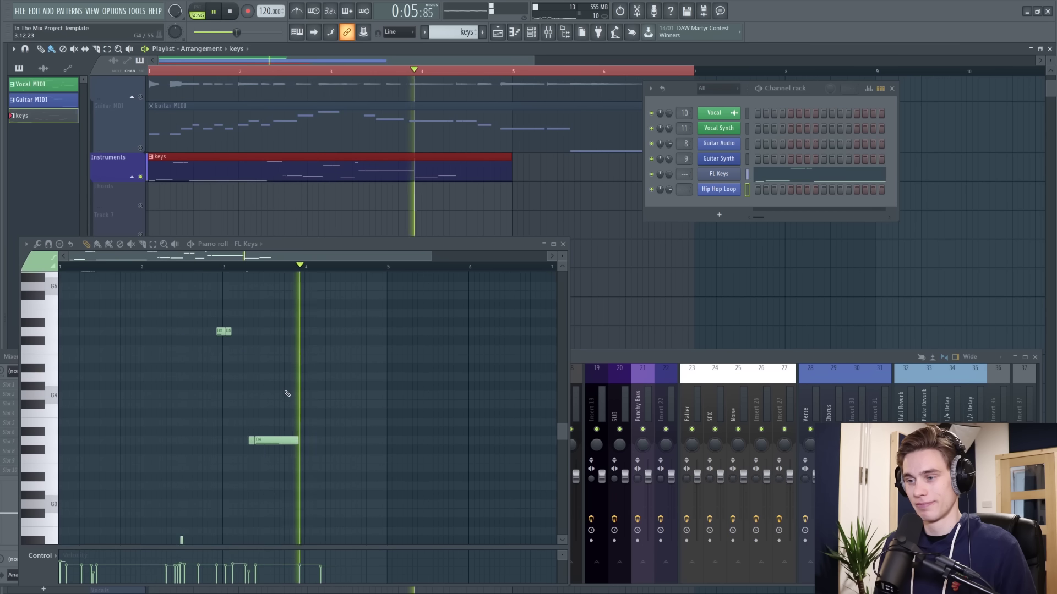
scroll(278, 385, down, 4)
key(space)
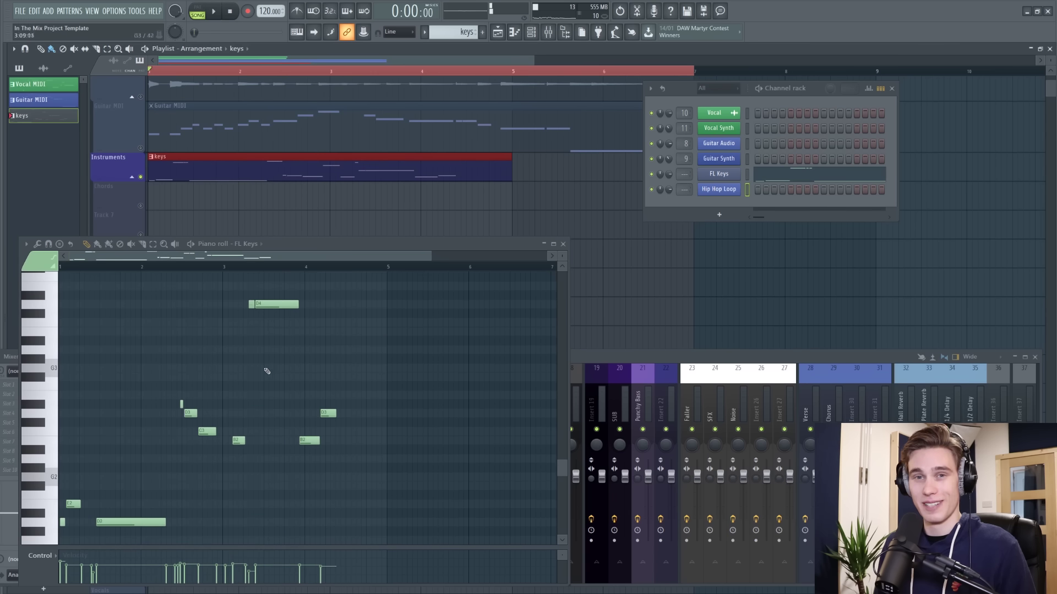
click(563, 244)
scroll(311, 231, up, 3)
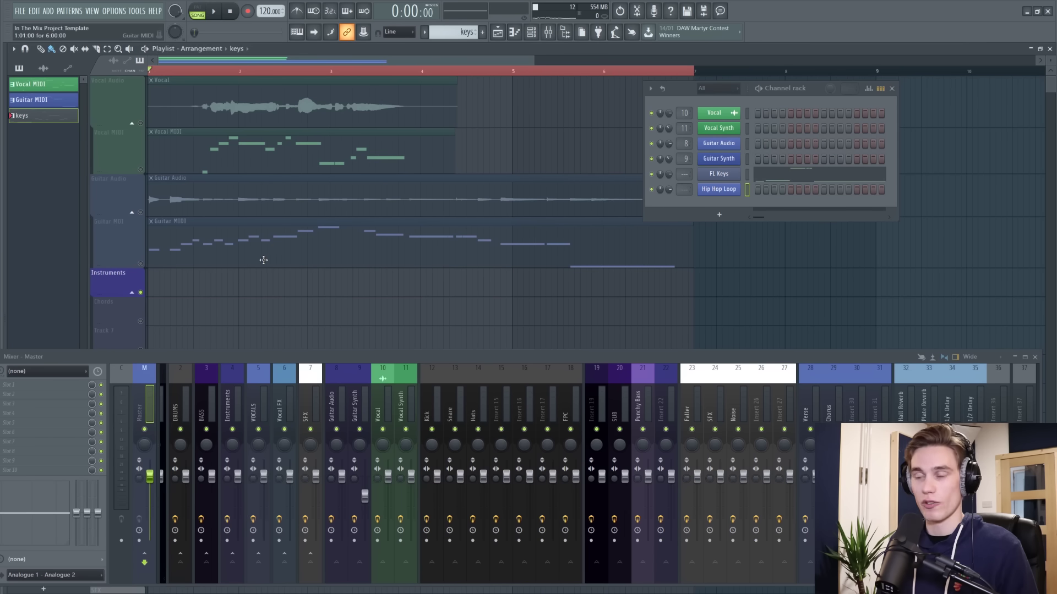
- Open the Vocal channel settings and load the vocal sample into the Newtone pitch editor
click(292, 88)
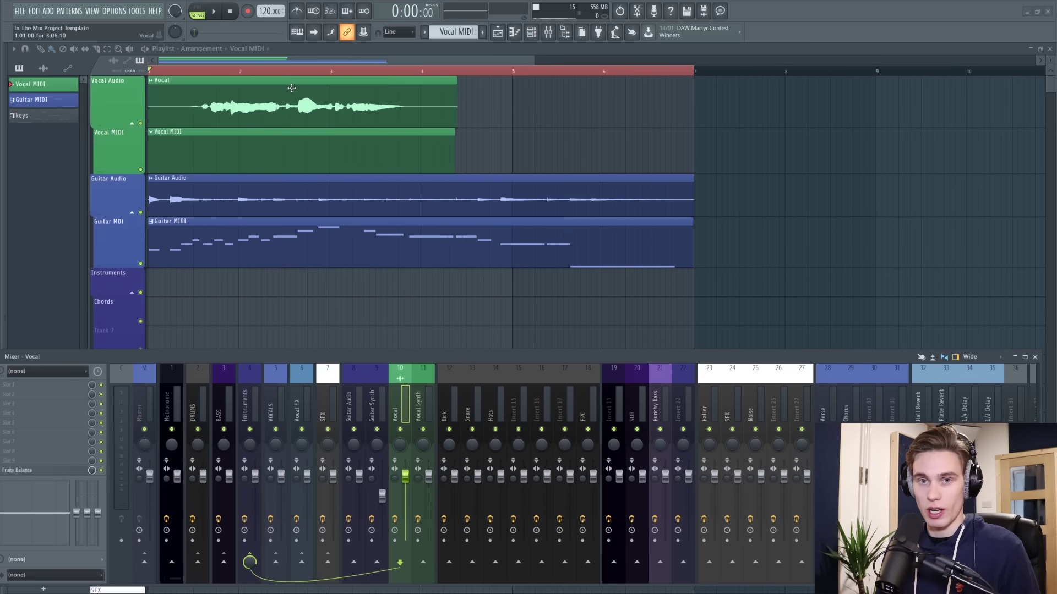
click(292, 88)
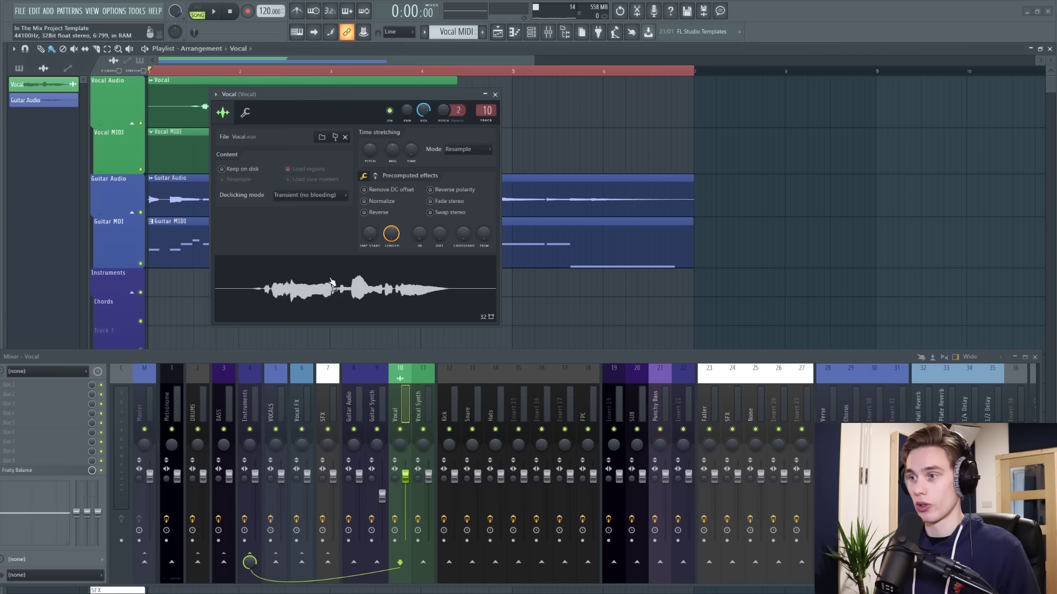
right_click(332, 284)
click(358, 301)
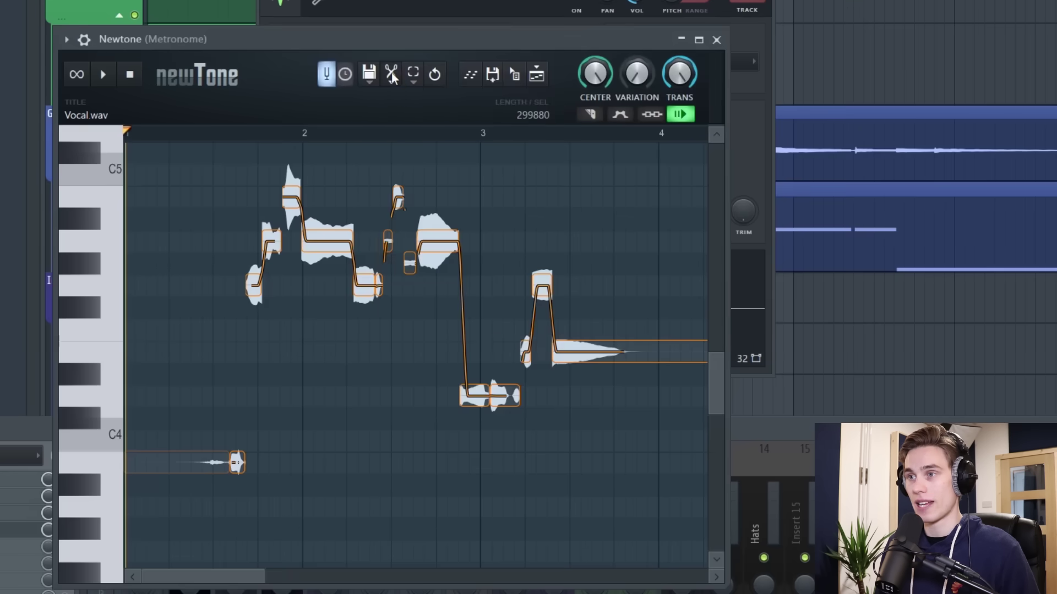
- Send Newtone's detected vocal notes to the piano roll and close the pitch editor
click(391, 73)
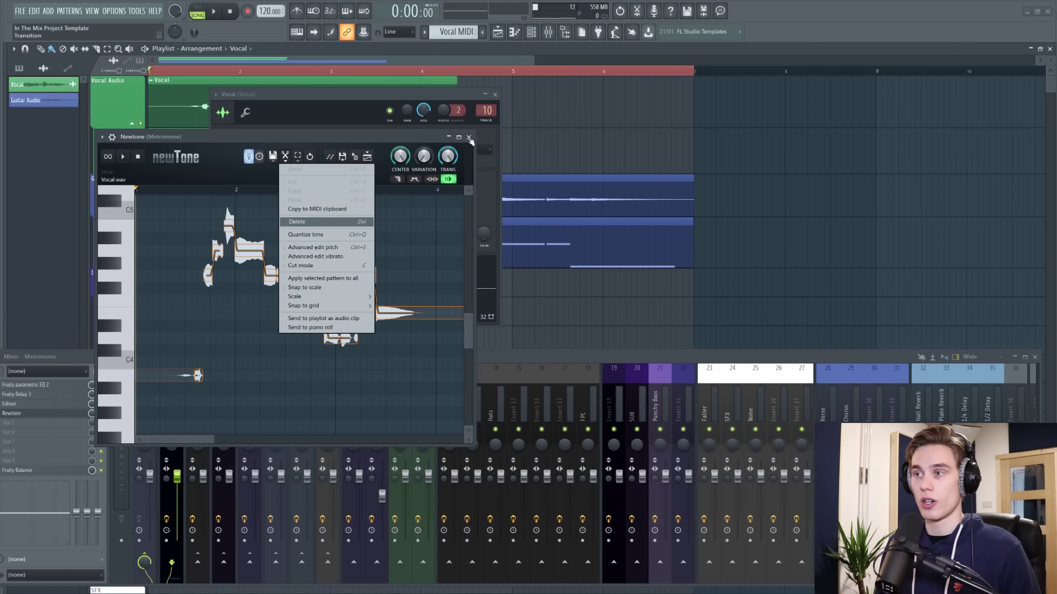
click(317, 327)
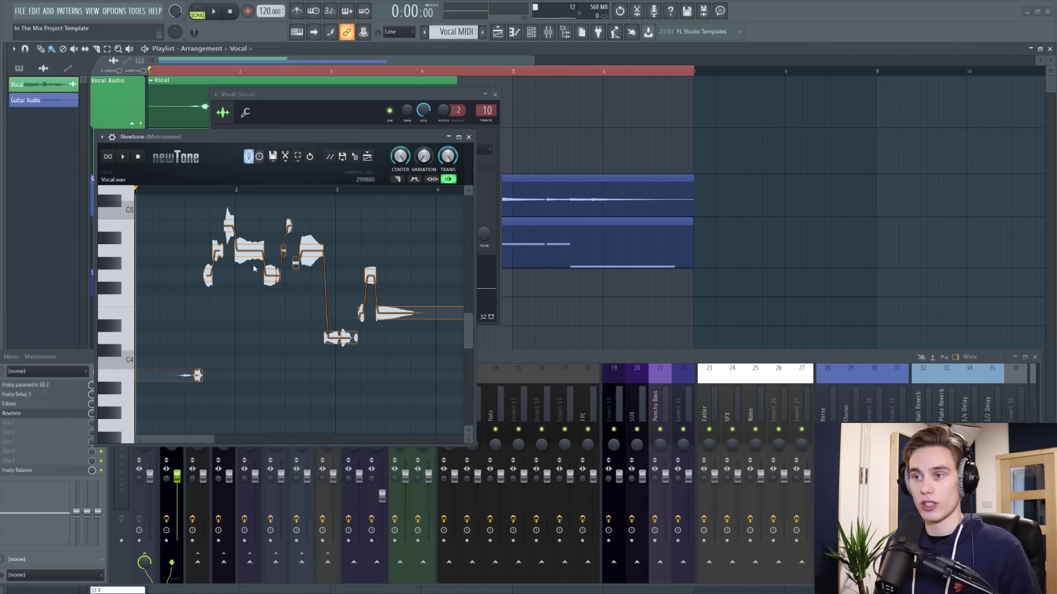
click(468, 137)
- Close the Vocal channel settings window
click(495, 94)
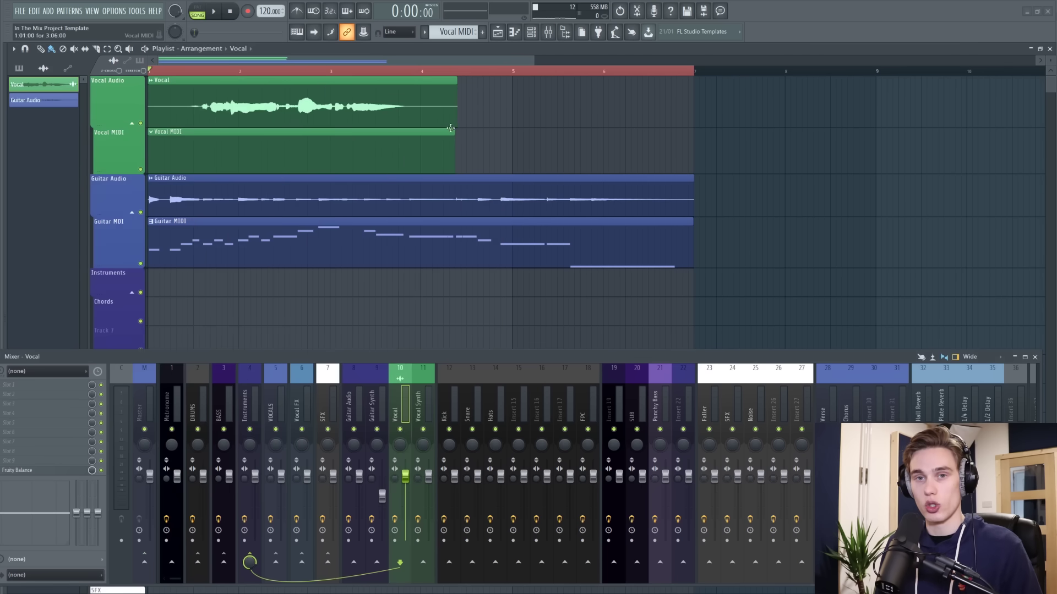